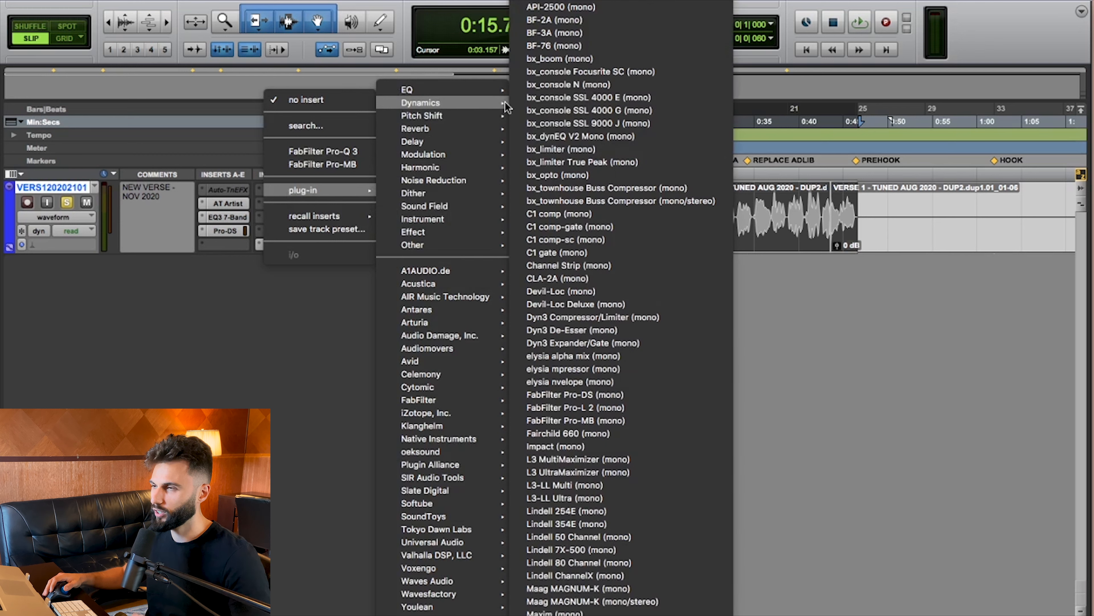
Step: Insert a mono RCompressor on the vocal track's insert F and set its ratio to 2.00
{"action": "scroll", "coordinate": [560, 106], "scroll_direction": "down", "scroll_amount": 10}
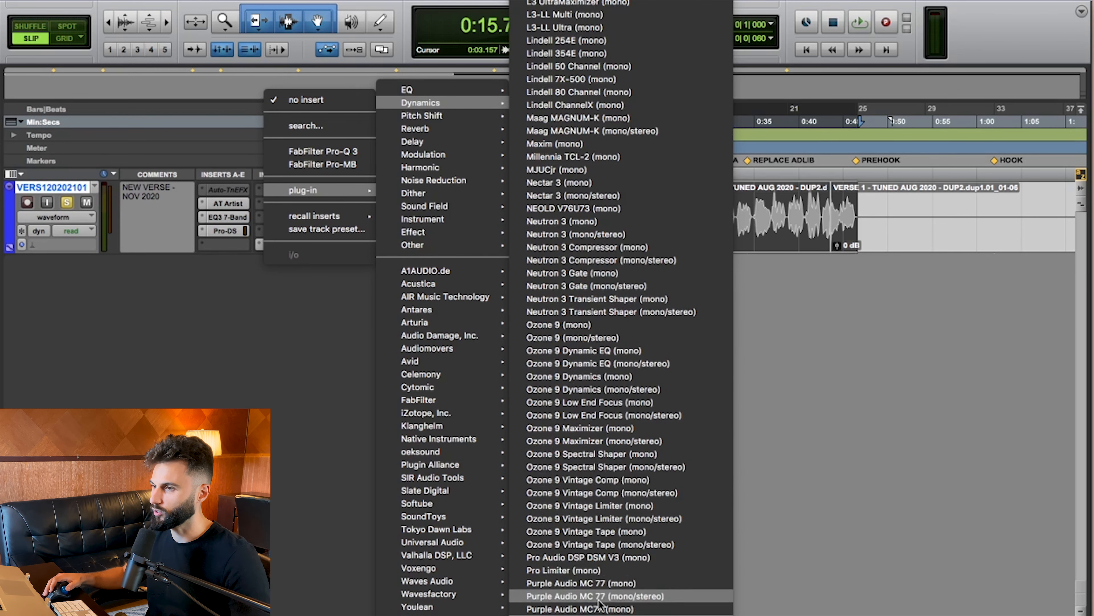
{"action": "left_click", "coordinate": [596, 614]}
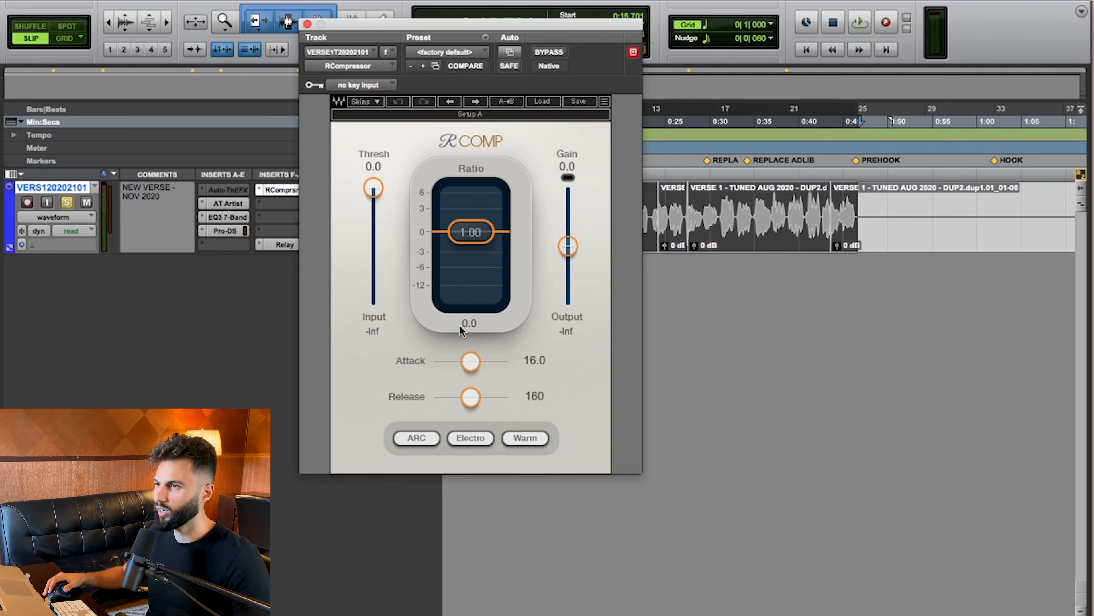
{"action": "left_click", "coordinate": [476, 233]}
{"action": "key", "text": "BackSpace"}
{"action": "type", "text": "2"}
{"action": "key", "text": "Return"}
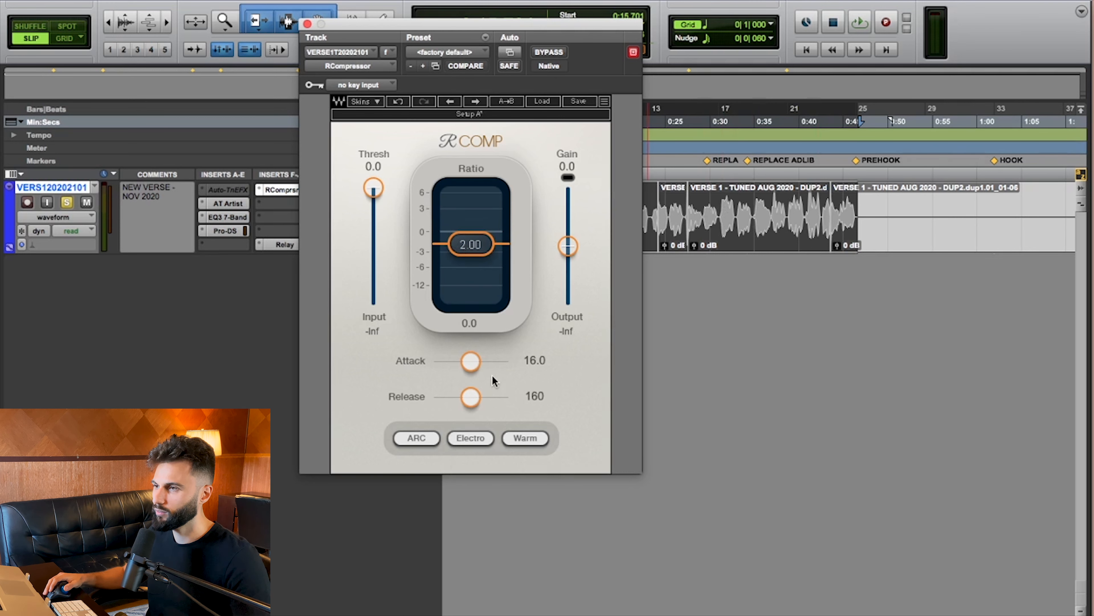
Step: Set the RCompressor's attack to its slowest value, 500, and its release to 50
{"action": "left_click_drag", "start_coordinate": [470, 362], "coordinate": [508, 362]}
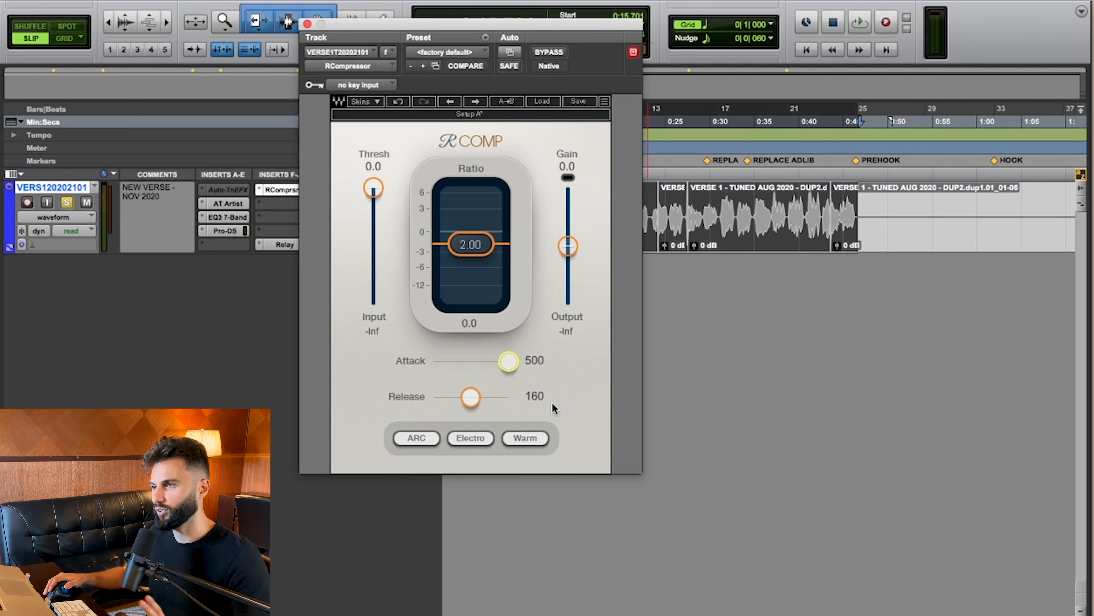
{"action": "left_click", "coordinate": [464, 402]}
{"action": "type", "text": "50"}
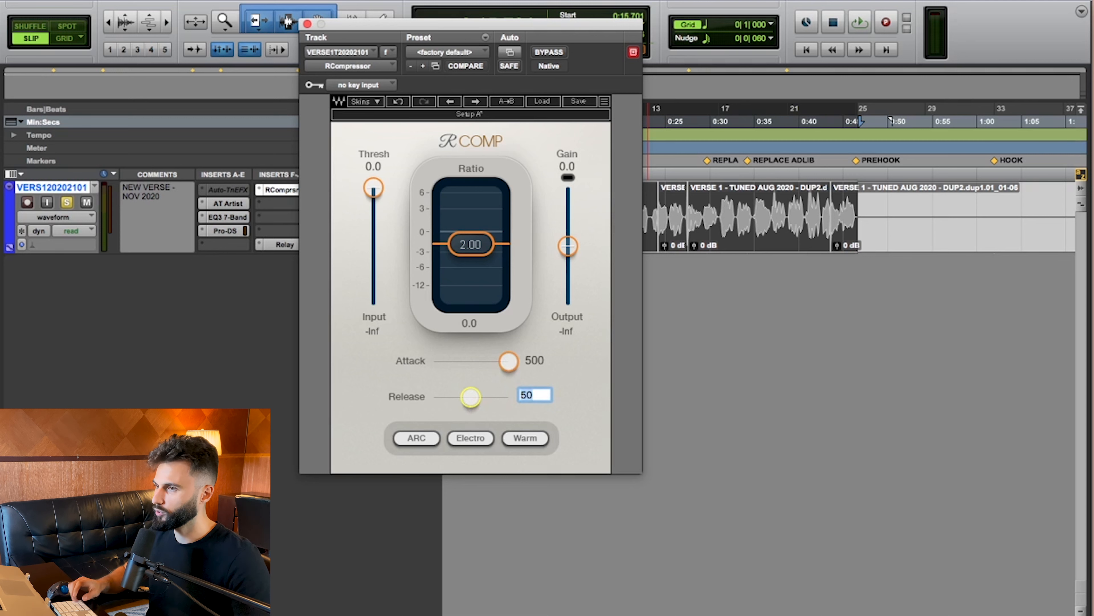
{"action": "key", "text": "Return"}
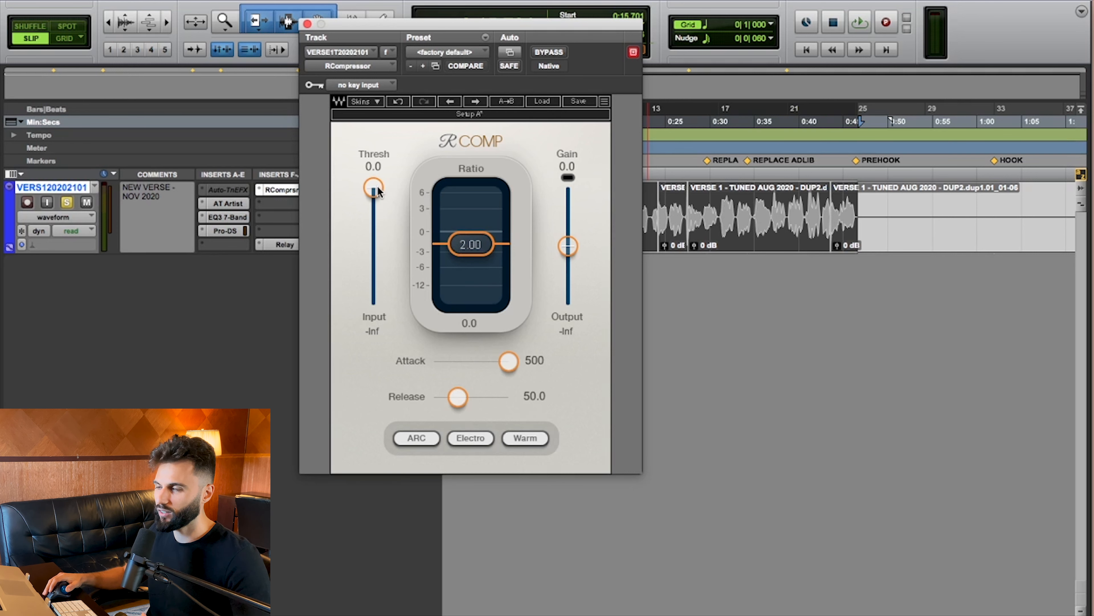
Step: Lower the compressor's threshold to -34.5 while playing back the vocal, keeping the gain at 0.0
{"action": "mouse_move", "coordinate": [377, 186]}
{"action": "left_mouse_down"}
{"action": "mouse_move", "coordinate": [373, 234]}
{"action": "mouse_move", "coordinate": [374, 190]}
{"action": "left_mouse_up"}
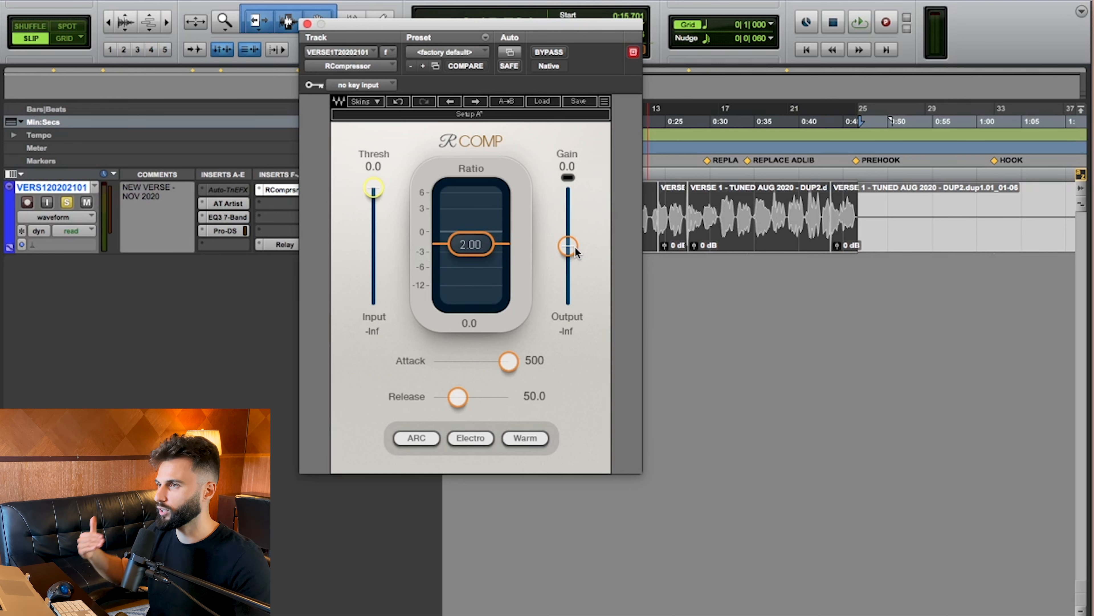
{"action": "left_click_drag", "start_coordinate": [573, 247], "coordinate": [568, 246]}
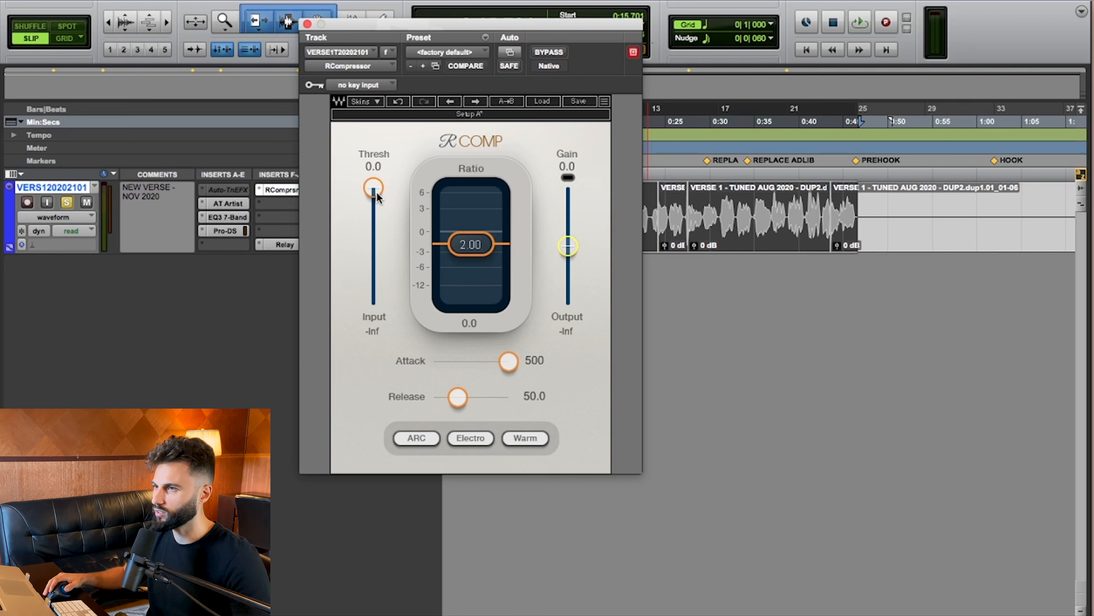
{"action": "key", "text": "space"}
{"action": "left_click_drag", "start_coordinate": [374, 190], "coordinate": [373, 254]}
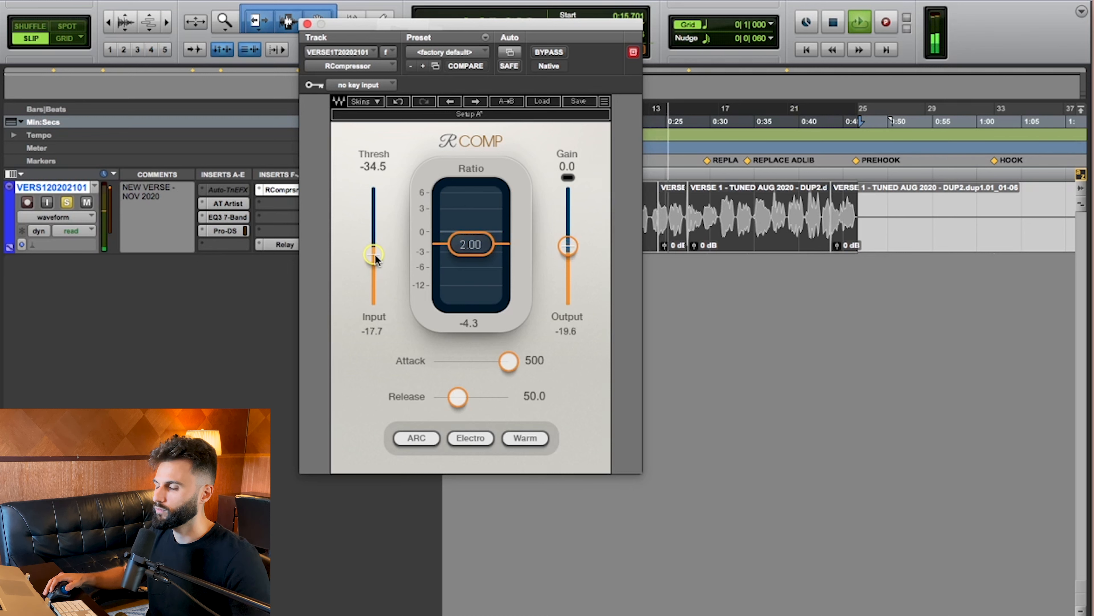
{"action": "key", "text": "space"}
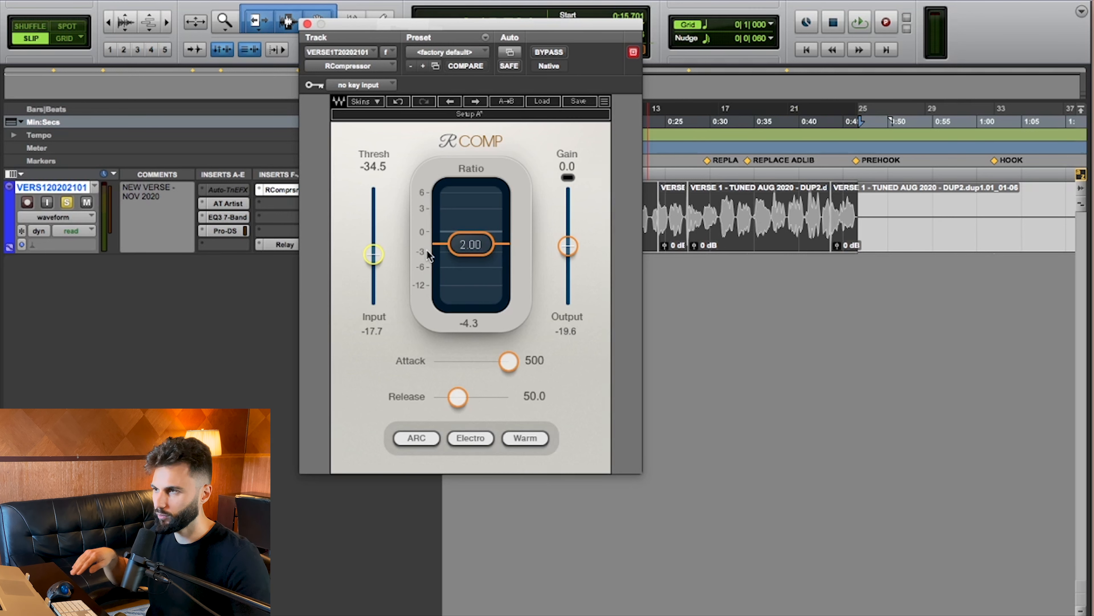
Step: Try an output gain of 3.0 and compare the compressor bypassed and engaged during playback
{"action": "left_click_drag", "start_coordinate": [568, 245], "coordinate": [568, 240]}
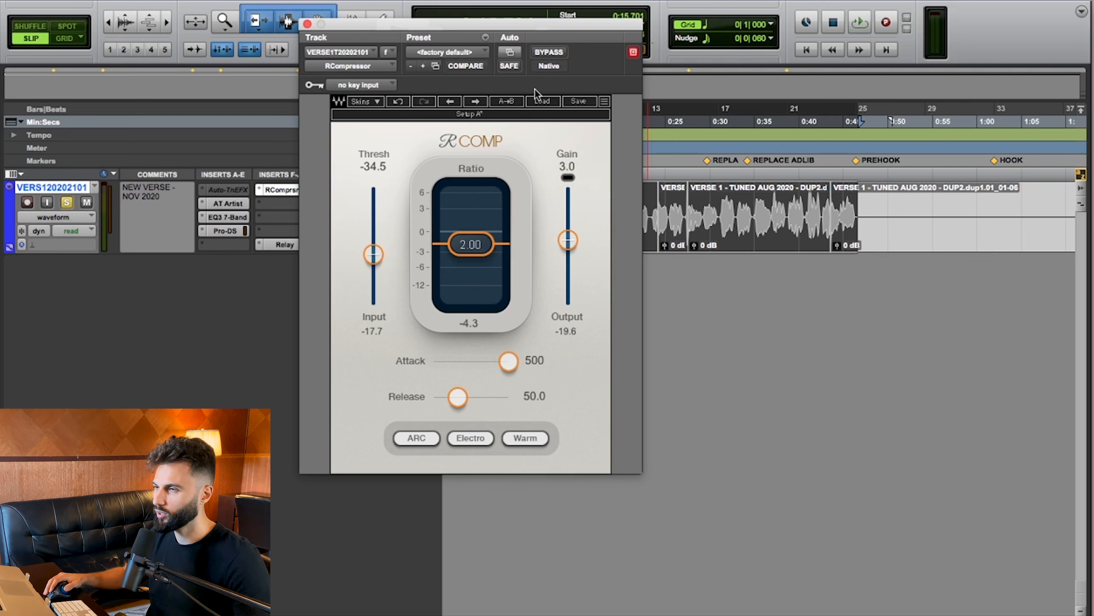
{"action": "left_click", "coordinate": [542, 52]}
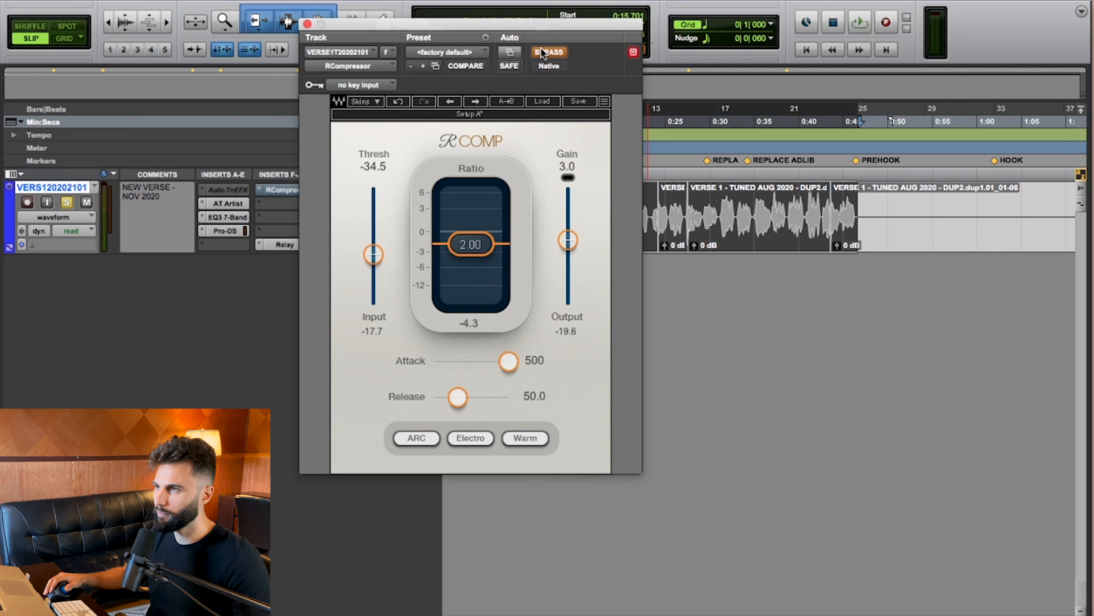
{"action": "left_click", "coordinate": [542, 52]}
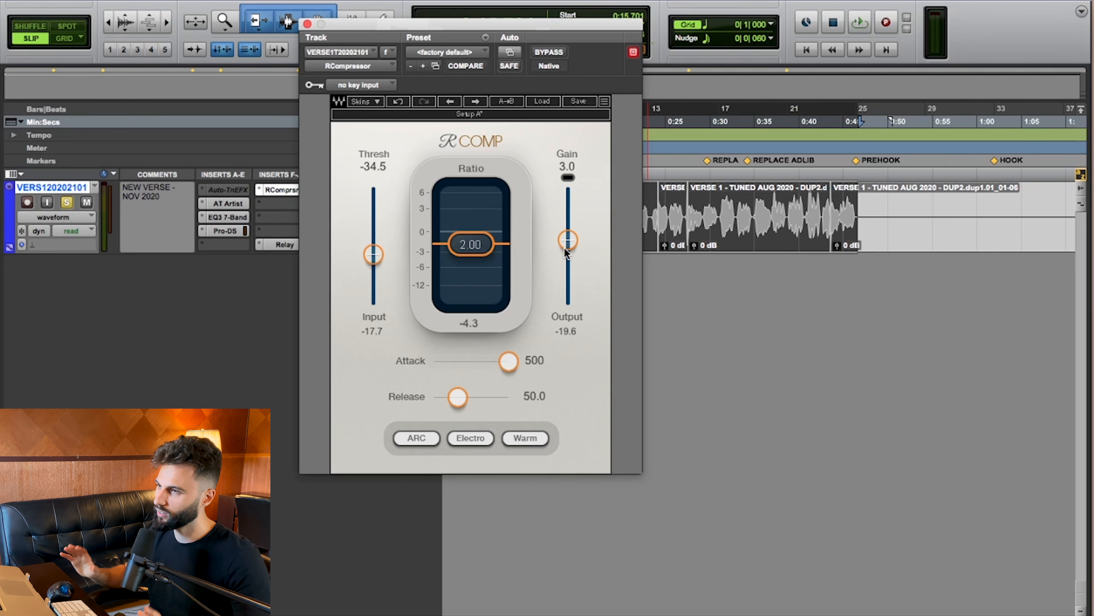
{"action": "key", "text": "space"}
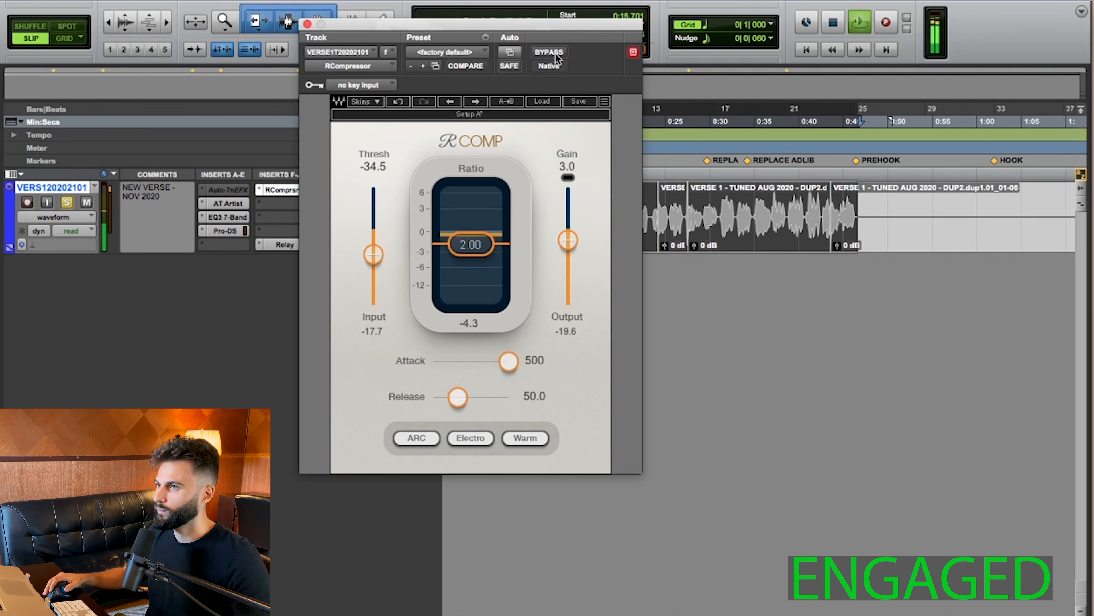
{"action": "left_click", "coordinate": [556, 56]}
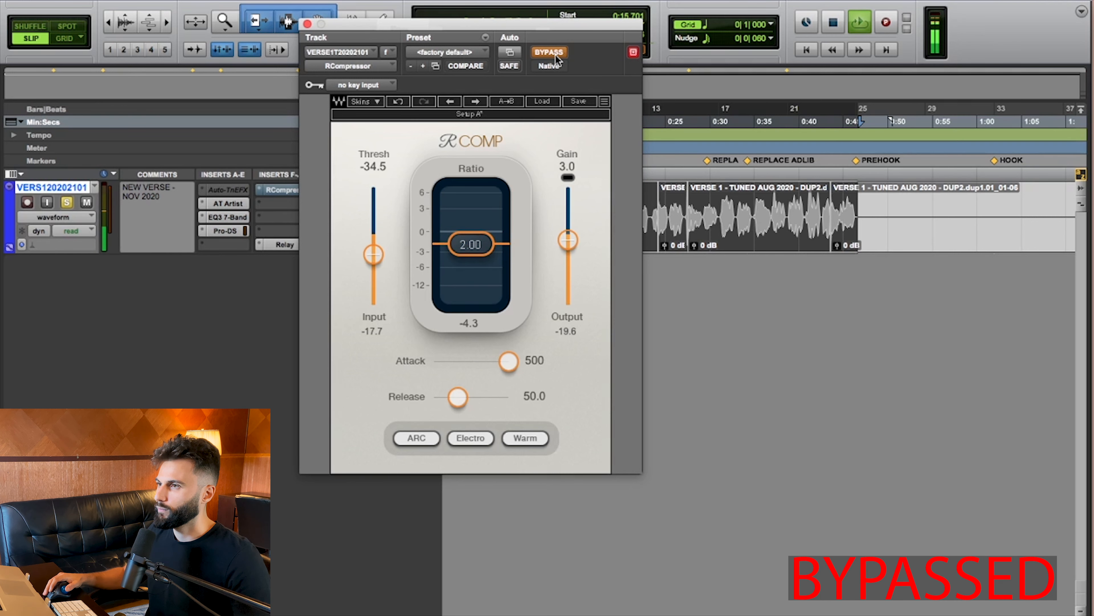
{"action": "left_click", "coordinate": [556, 55]}
Step: Lower the output gain to 2.0, compare the compressor bypassed and engaged, and stop playback
{"action": "left_click_drag", "start_coordinate": [568, 240], "coordinate": [567, 248]}
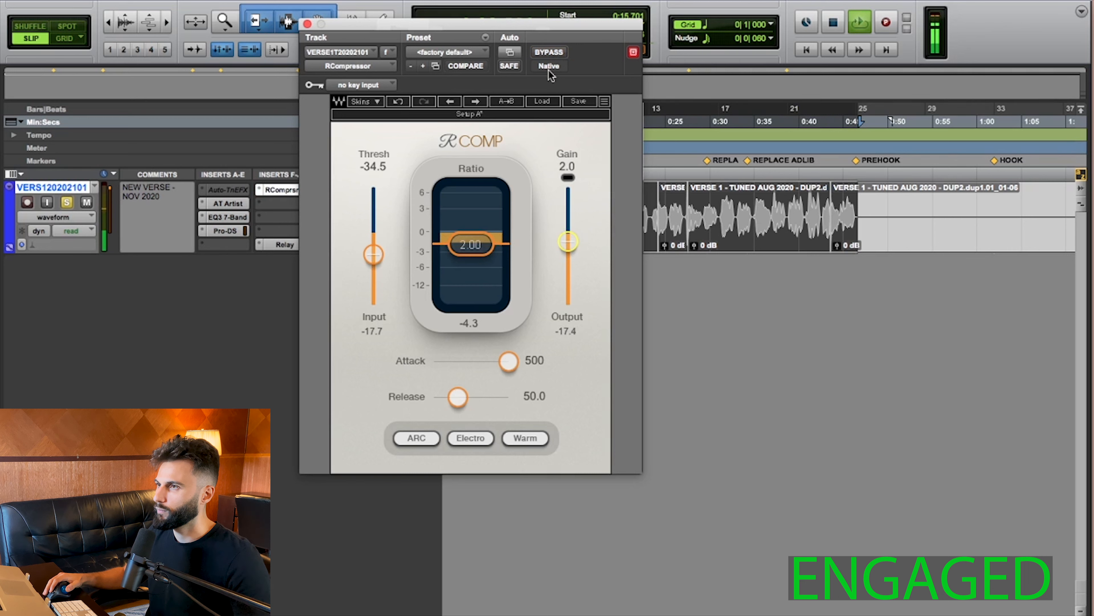
{"action": "left_click", "coordinate": [550, 52]}
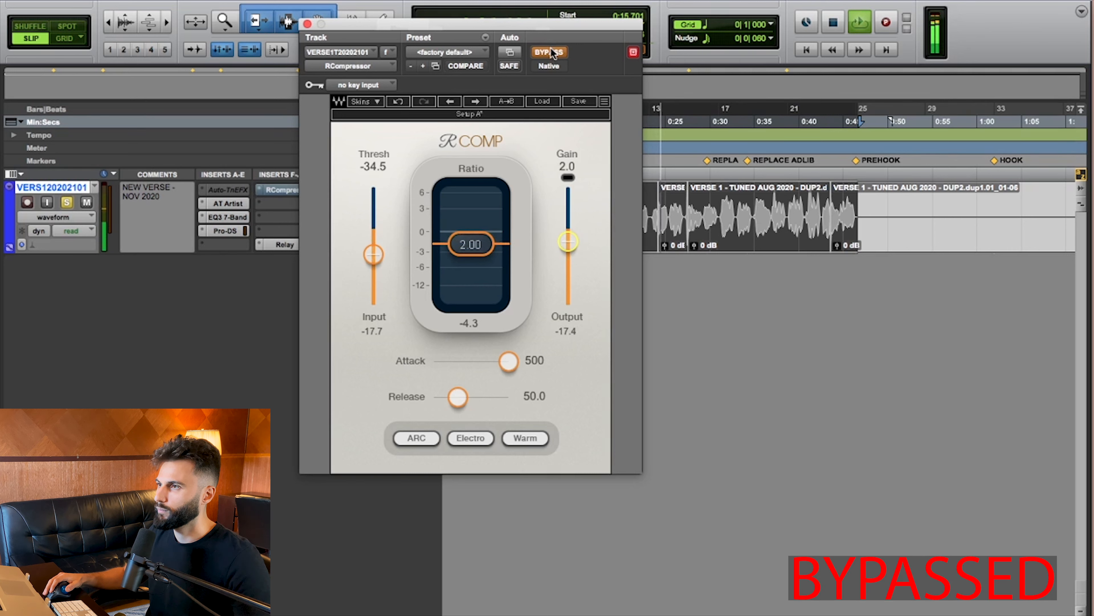
{"action": "left_click", "coordinate": [550, 52]}
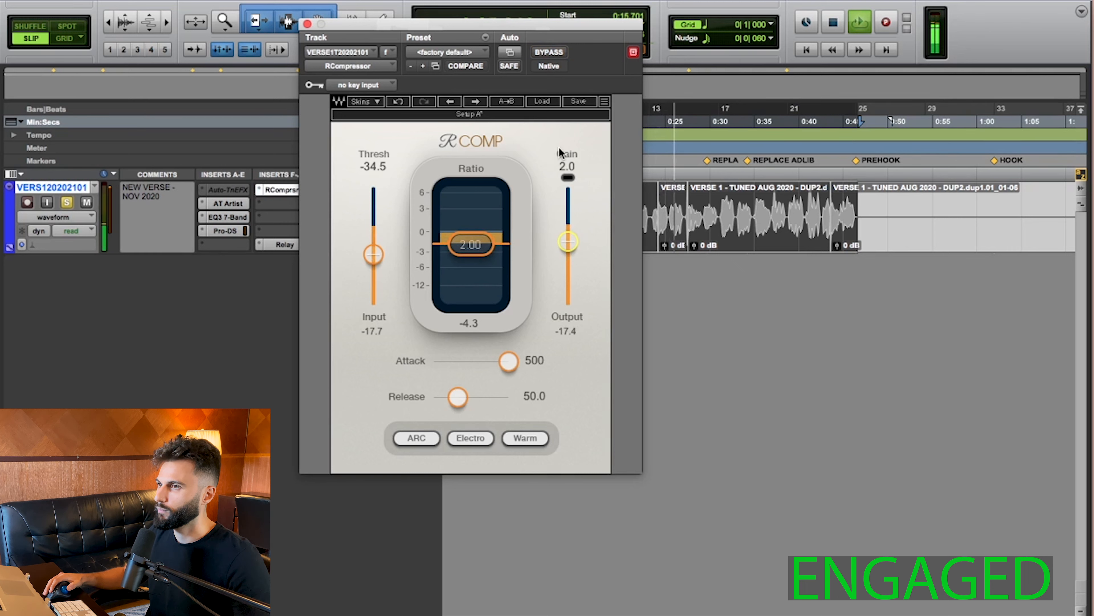
{"action": "left_click", "coordinate": [550, 51]}
{"action": "left_click", "coordinate": [550, 51]}
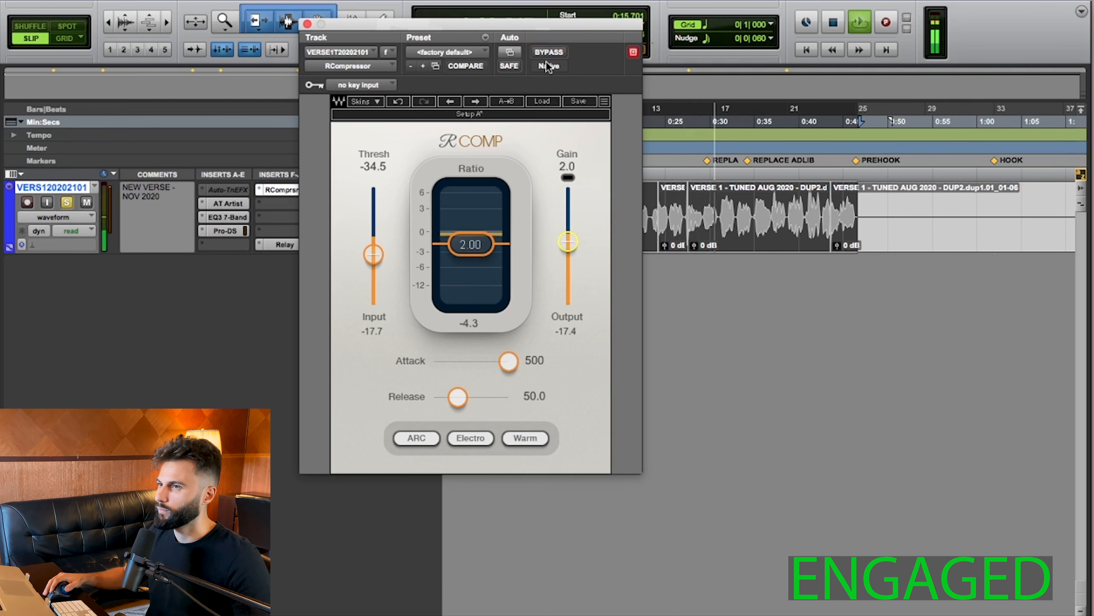
{"action": "key", "text": "space"}
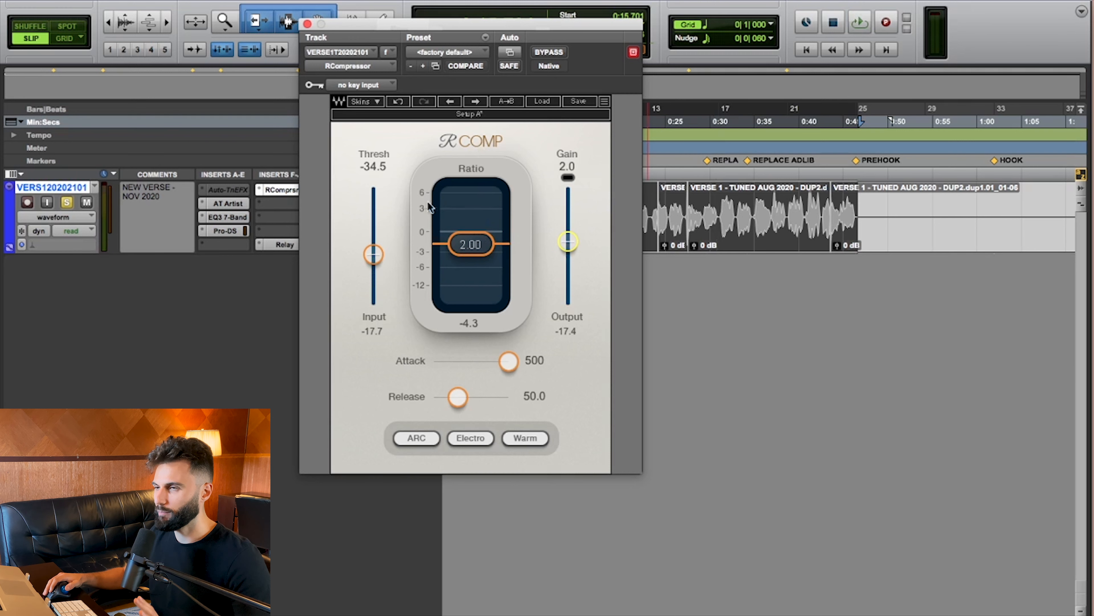
Step: Duplicate the RCompressor from insert F onto insert H with the original bypassed, and open the copy
{"action": "left_click", "coordinate": [286, 191]}
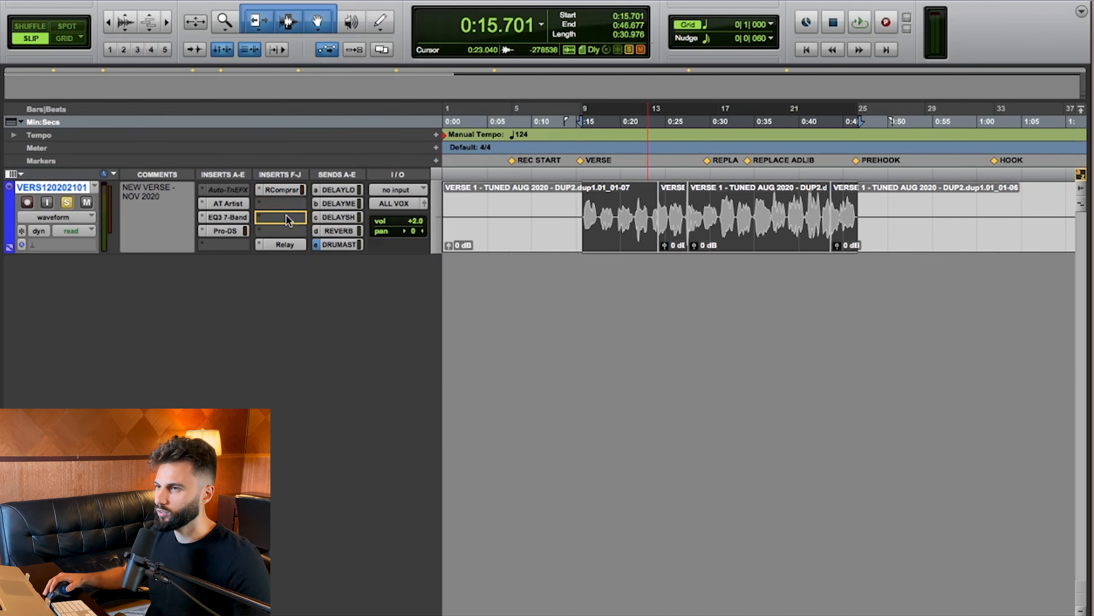
{"action": "left_click_drag", "start_coordinate": [290, 217], "coordinate": [290, 211]}
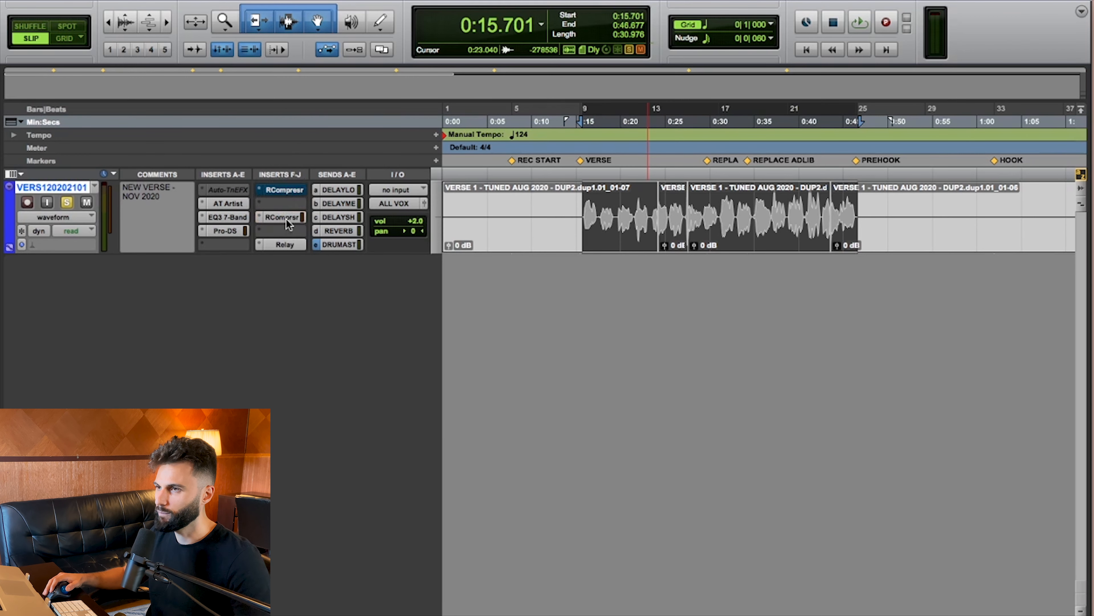
{"action": "left_click", "coordinate": [285, 218]}
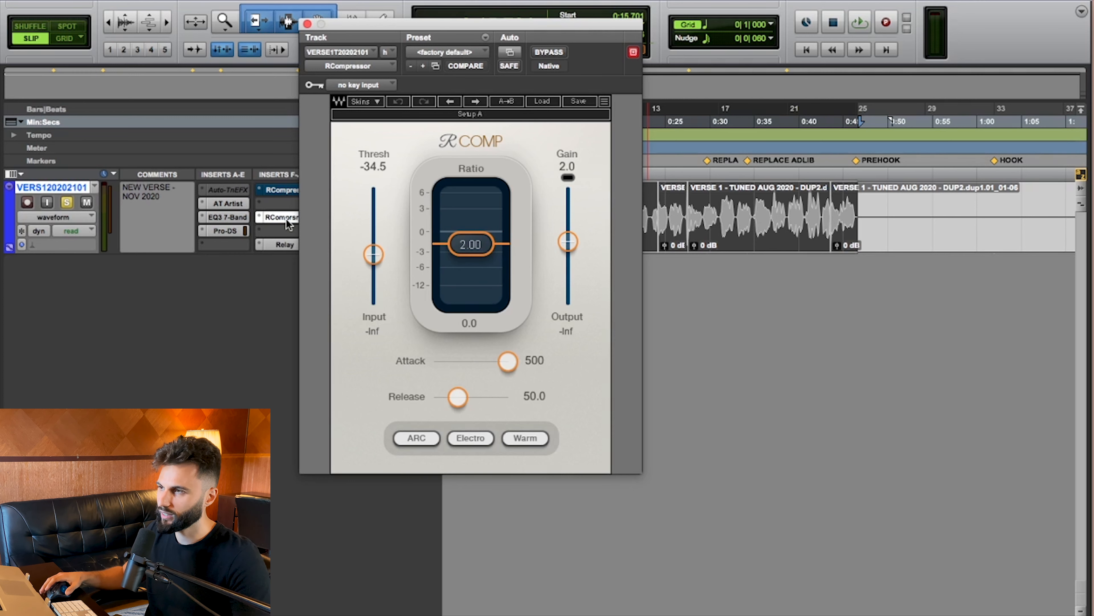
Step: Set the copied compressor's gain to 0.0 and, while playing the vocal, its threshold to -27.0
{"action": "left_click_drag", "start_coordinate": [573, 254], "coordinate": [572, 264]}
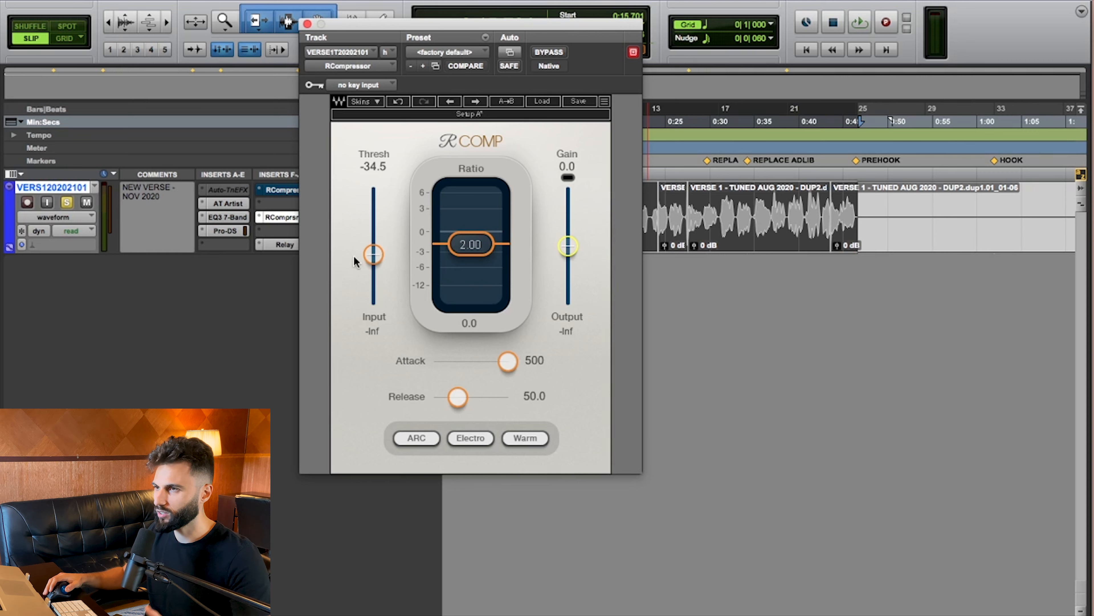
{"action": "left_click_drag", "start_coordinate": [373, 254], "coordinate": [375, 191]}
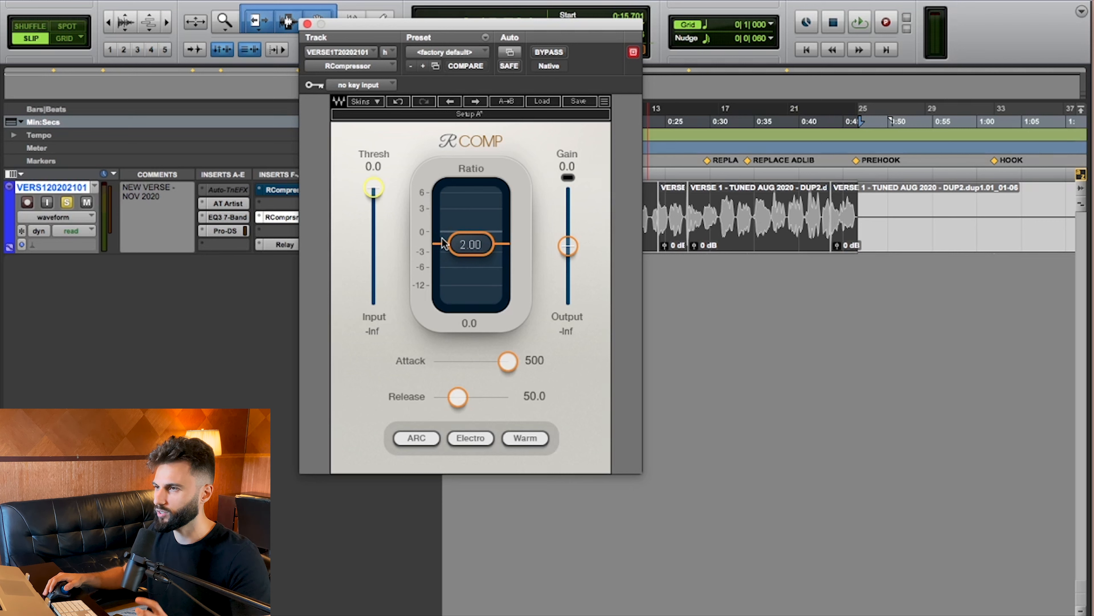
{"action": "key", "text": "space"}
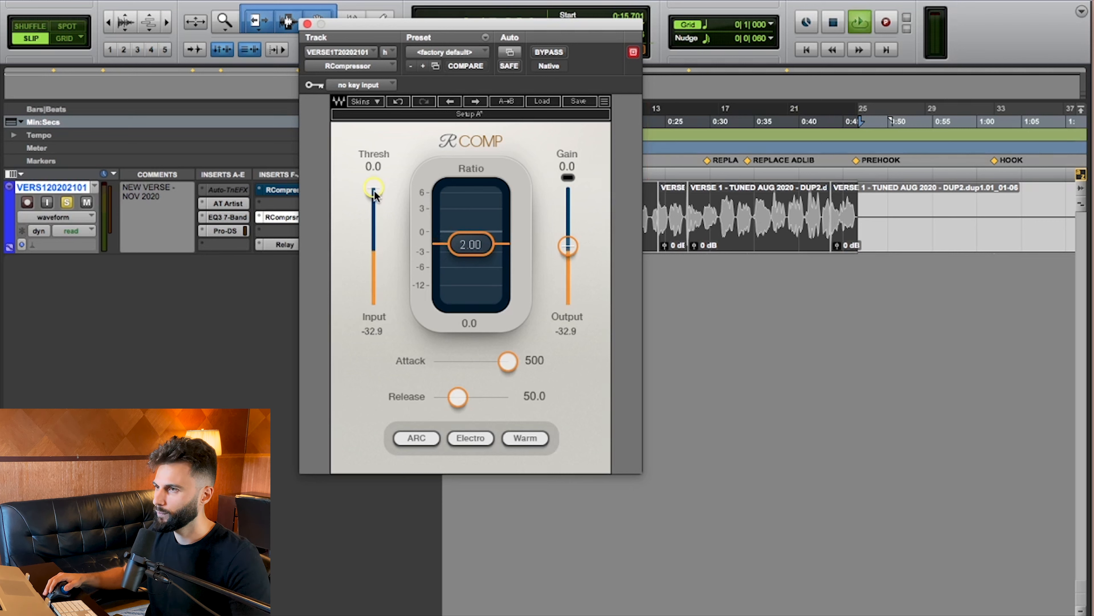
{"action": "left_click_drag", "start_coordinate": [374, 194], "coordinate": [373, 241]}
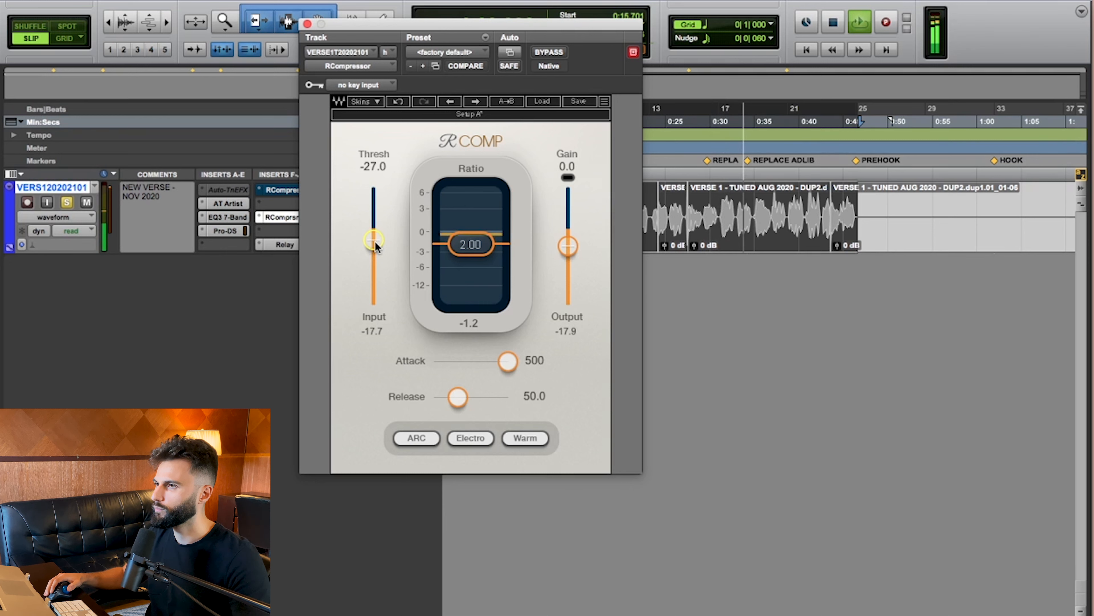
{"action": "key", "text": "space"}
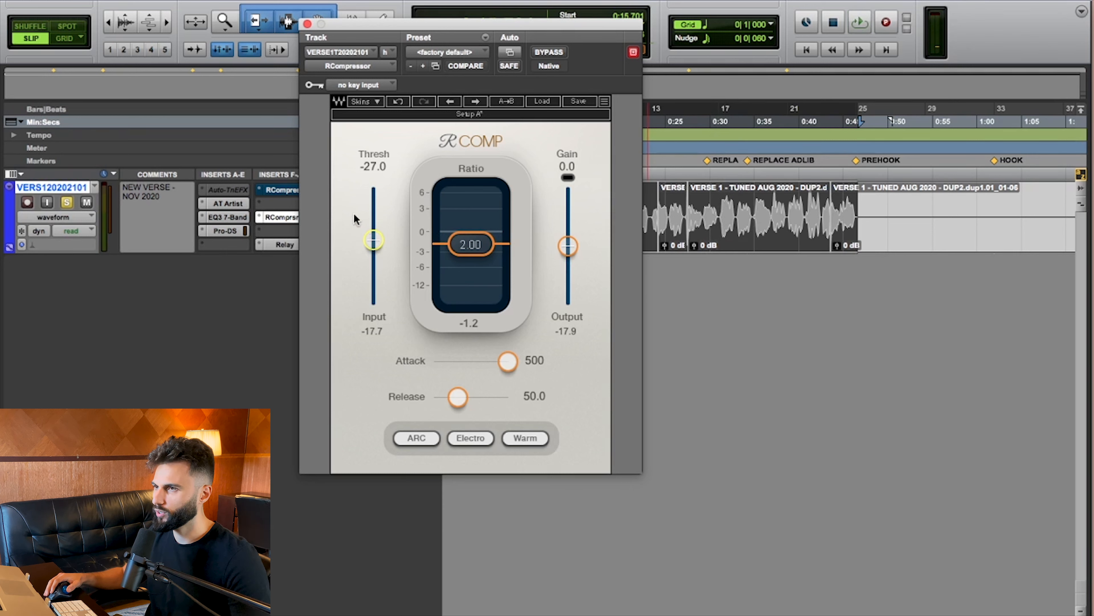
Step: Open the bypassed original compressor beside the copy to compare their settings, and close it again
{"action": "left_click", "coordinate": [278, 188], "text": "shift"}
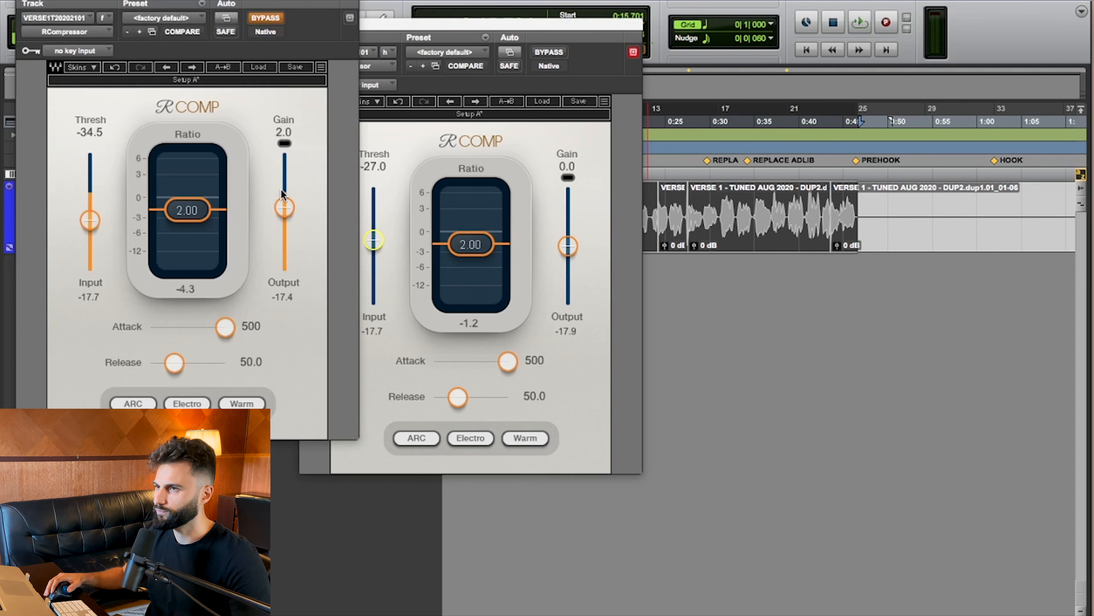
{"action": "left_click_drag", "start_coordinate": [227, 3], "coordinate": [867, 26]}
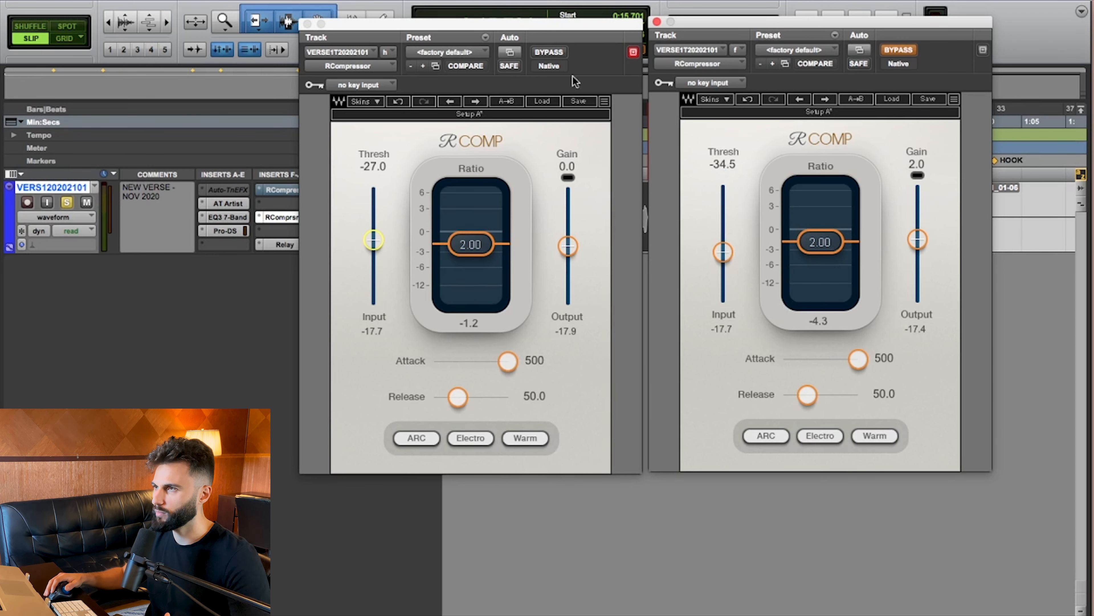
{"action": "left_click", "coordinate": [657, 22]}
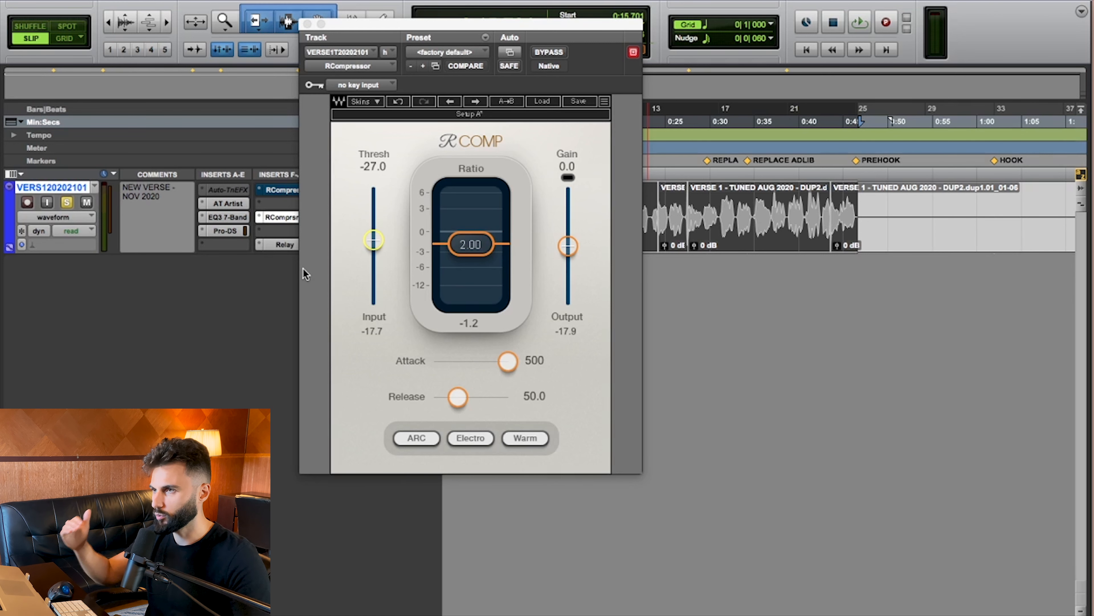
Step: Duplicate the insert H RCompressor onto insert I and place both compressor windows side by side
{"action": "left_click", "coordinate": [281, 218]}
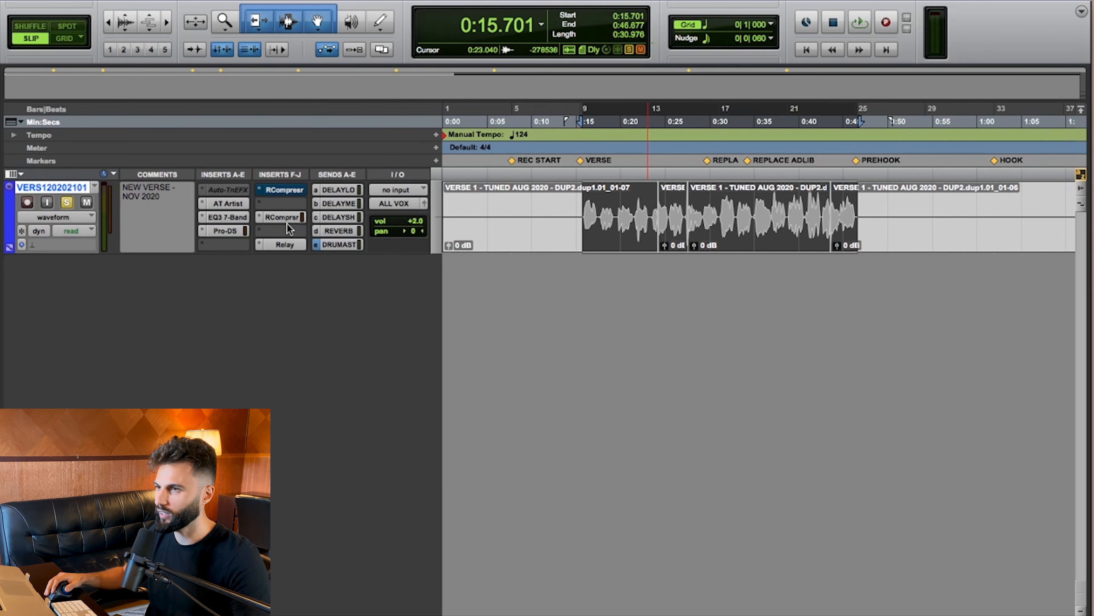
{"action": "left_click_drag", "start_coordinate": [289, 236], "coordinate": [289, 232]}
{"action": "left_click_drag", "start_coordinate": [384, 24], "coordinate": [558, 0]}
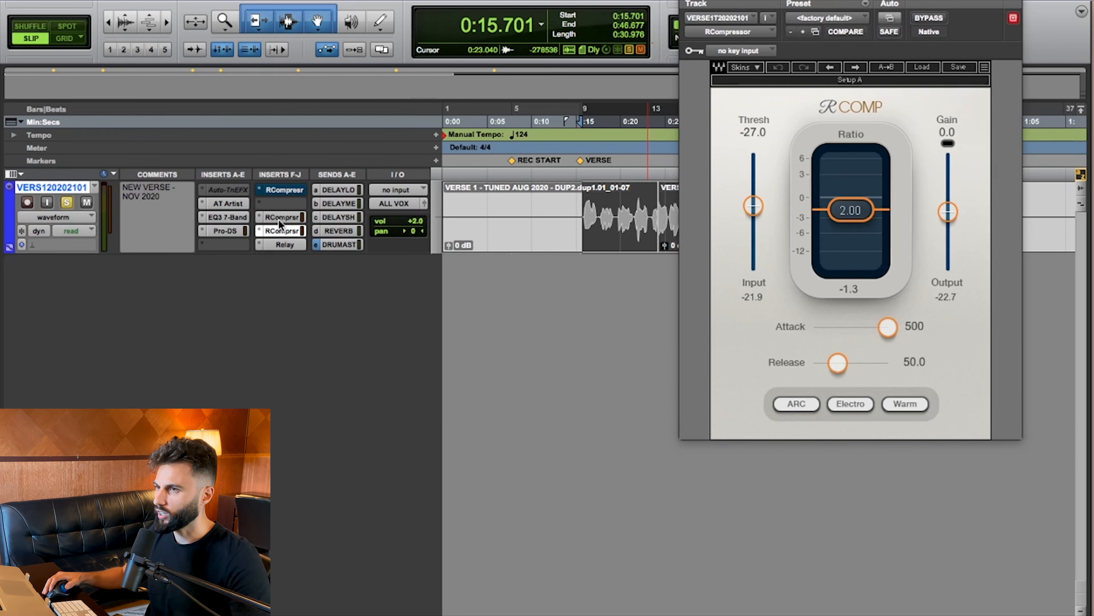
{"action": "left_click", "coordinate": [279, 219]}
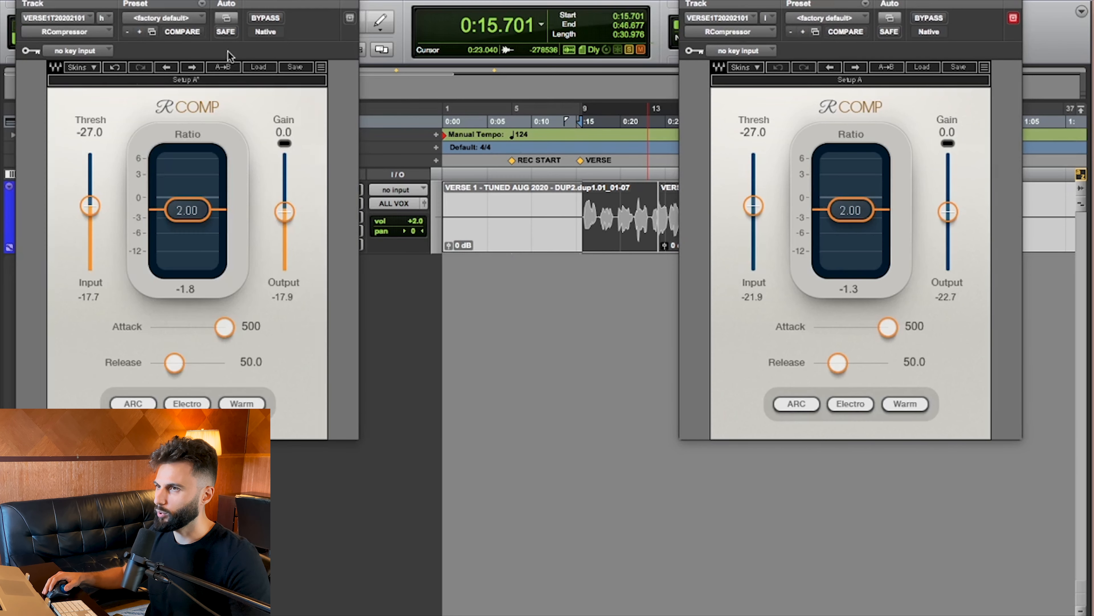
{"action": "left_click_drag", "start_coordinate": [301, 10], "coordinate": [561, 0]}
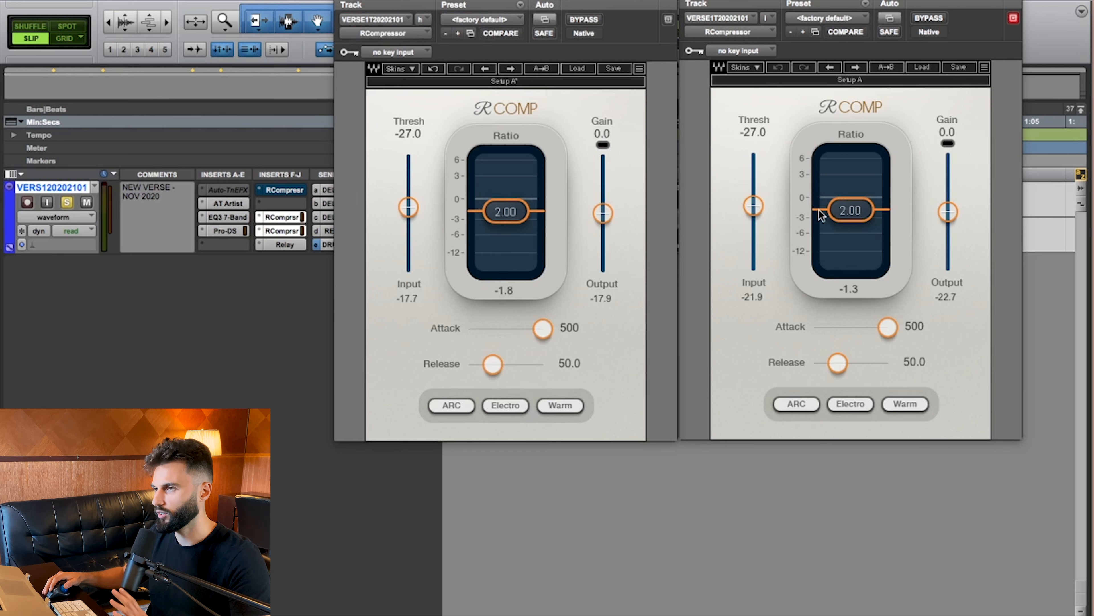
Step: Stop playback, close the insert H compressor window and reposition the insert I compressor window near the vocal track's inserts
{"action": "key", "text": "space"}
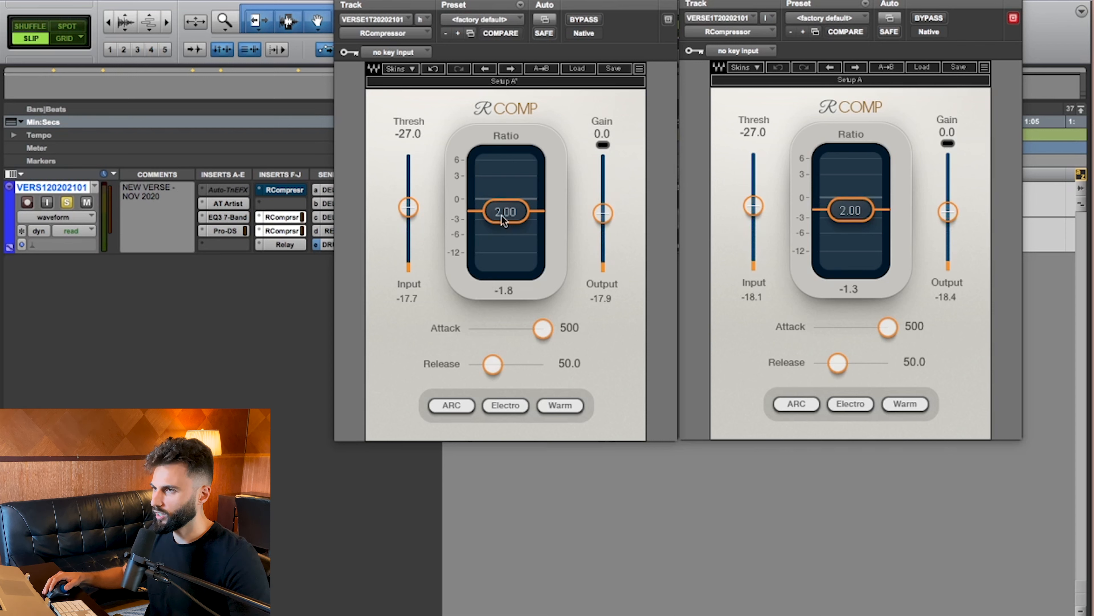
{"action": "left_click", "coordinate": [339, 4]}
{"action": "left_click_drag", "start_coordinate": [823, 1], "coordinate": [555, 18]}
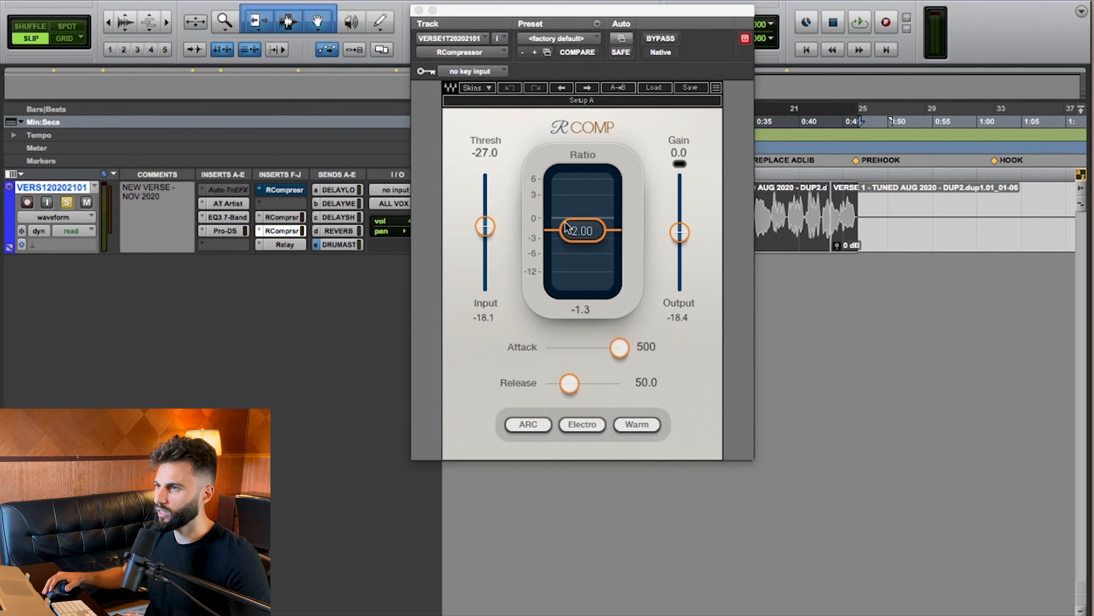
Step: Reset the insert I compressor's threshold to 0.0 and lower it to -30.6 while playing the vocal
{"action": "left_click_drag", "start_coordinate": [485, 227], "coordinate": [485, 174]}
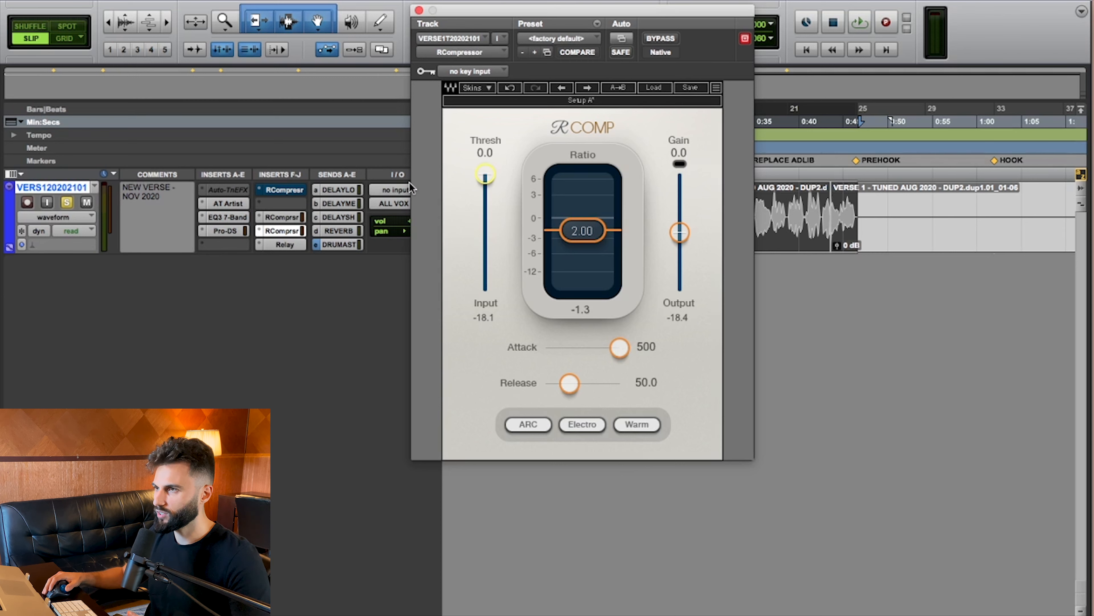
{"action": "mouse_move", "coordinate": [485, 173]}
{"action": "left_mouse_down"}
{"action": "mouse_move", "coordinate": [486, 225]}
{"action": "mouse_move", "coordinate": [485, 174]}
{"action": "left_mouse_up"}
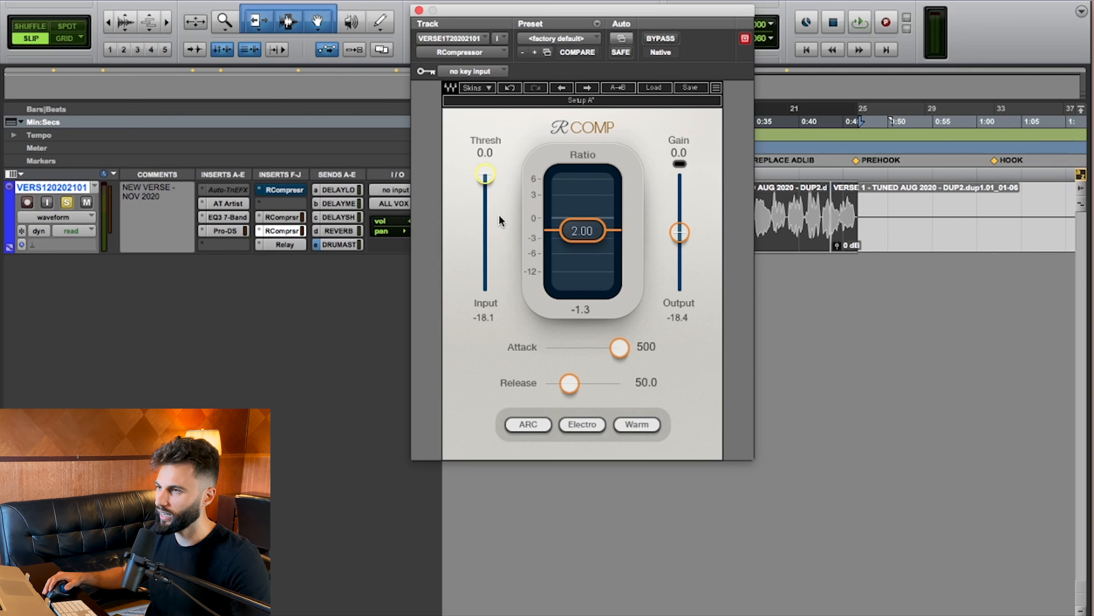
{"action": "key", "text": "space"}
{"action": "left_click_drag", "start_coordinate": [487, 180], "coordinate": [487, 240]}
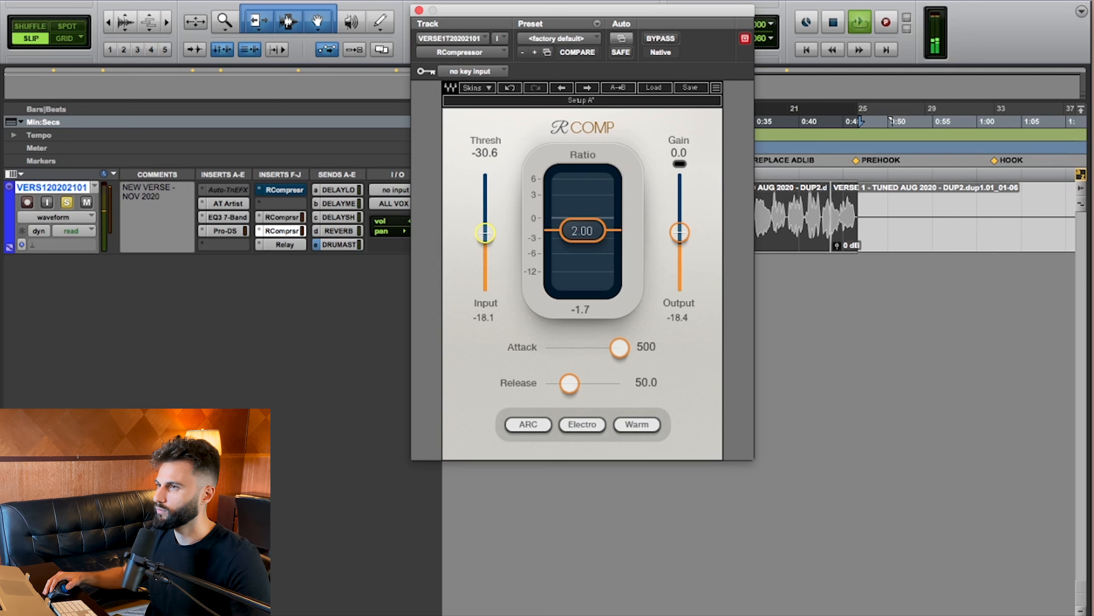
{"action": "key", "text": "space"}
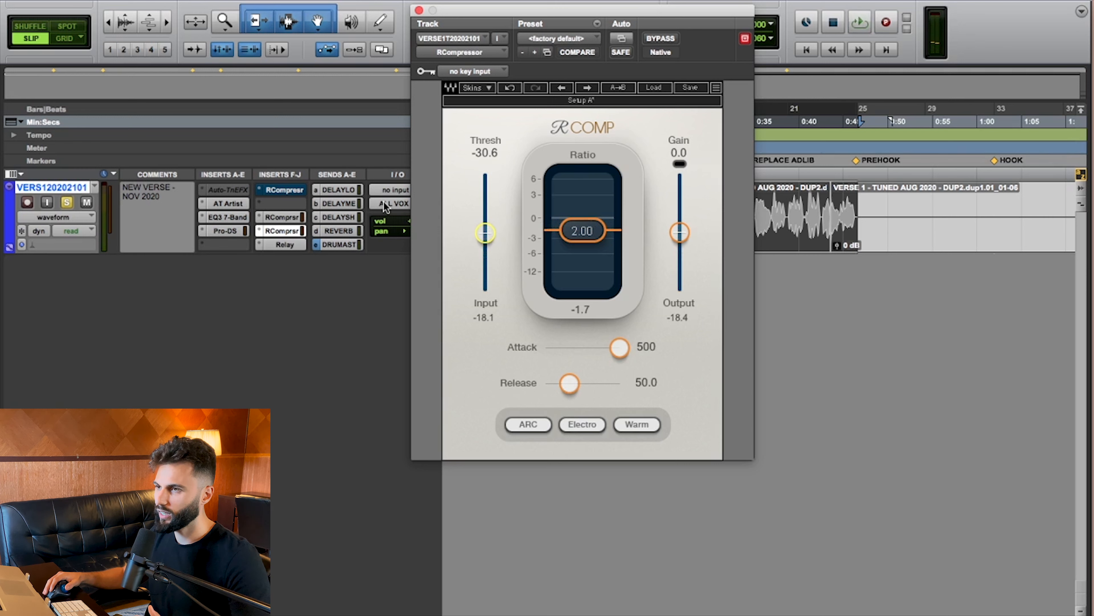
Step: Check the insert H compressor's settings, return to the insert I compressor and raise its gain to 2.5
{"action": "left_click", "coordinate": [293, 218]}
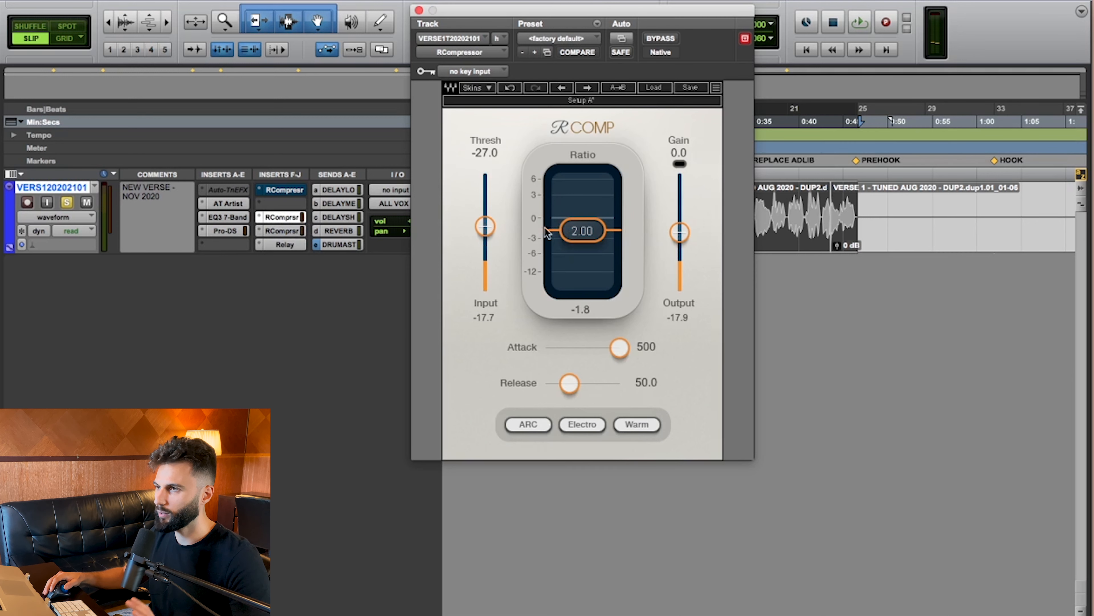
{"action": "left_click", "coordinate": [285, 230]}
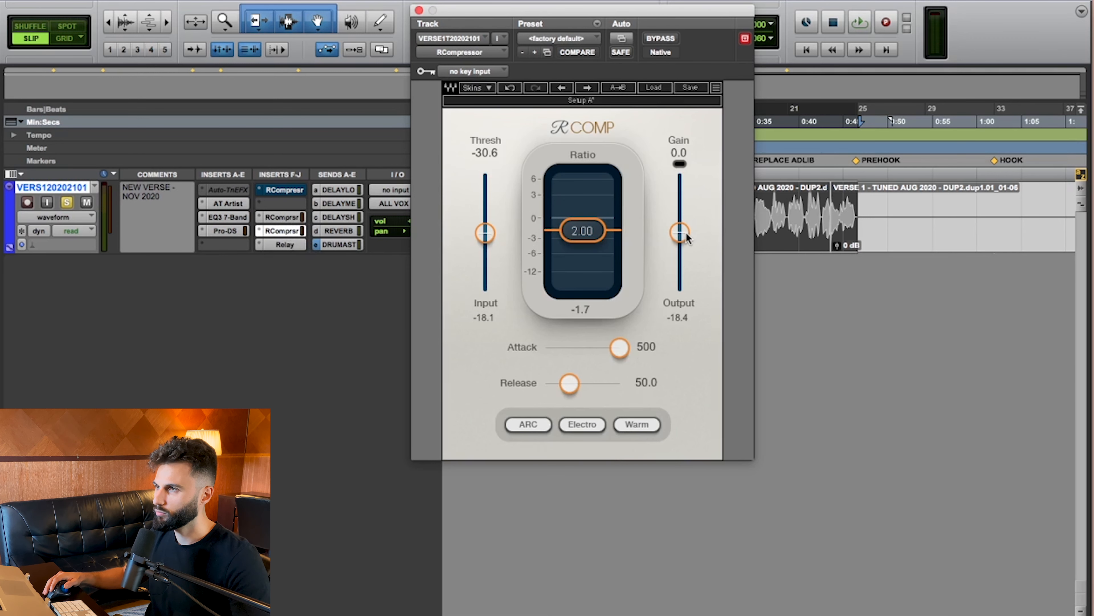
{"action": "left_click_drag", "start_coordinate": [684, 235], "coordinate": [681, 229]}
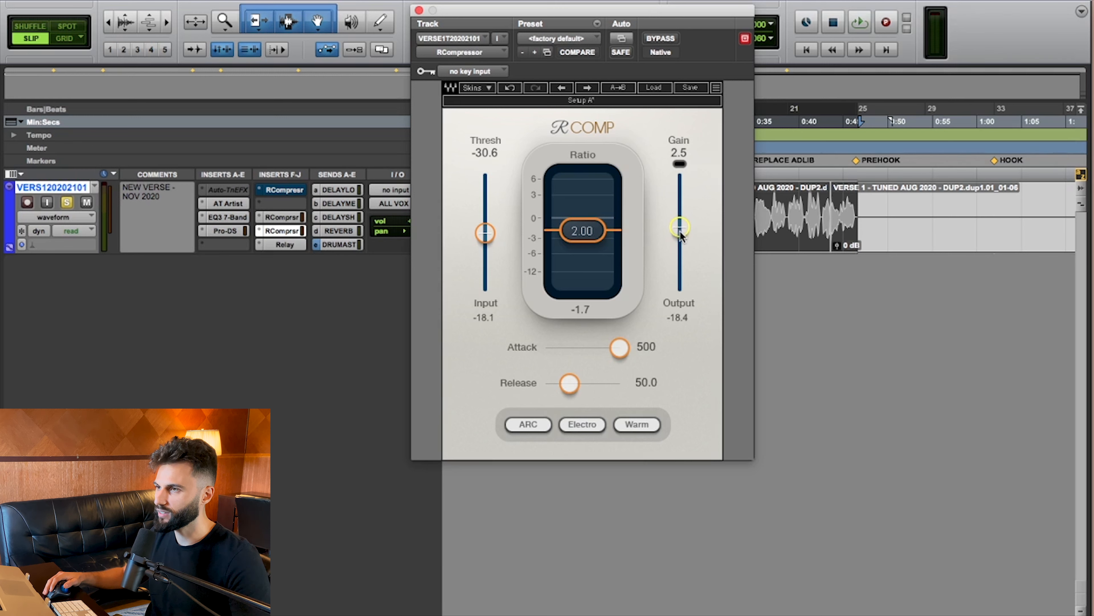
Step: Play the vocal and compare it with the insert H and I compressors bypassed and engaged
{"action": "key", "text": "space"}
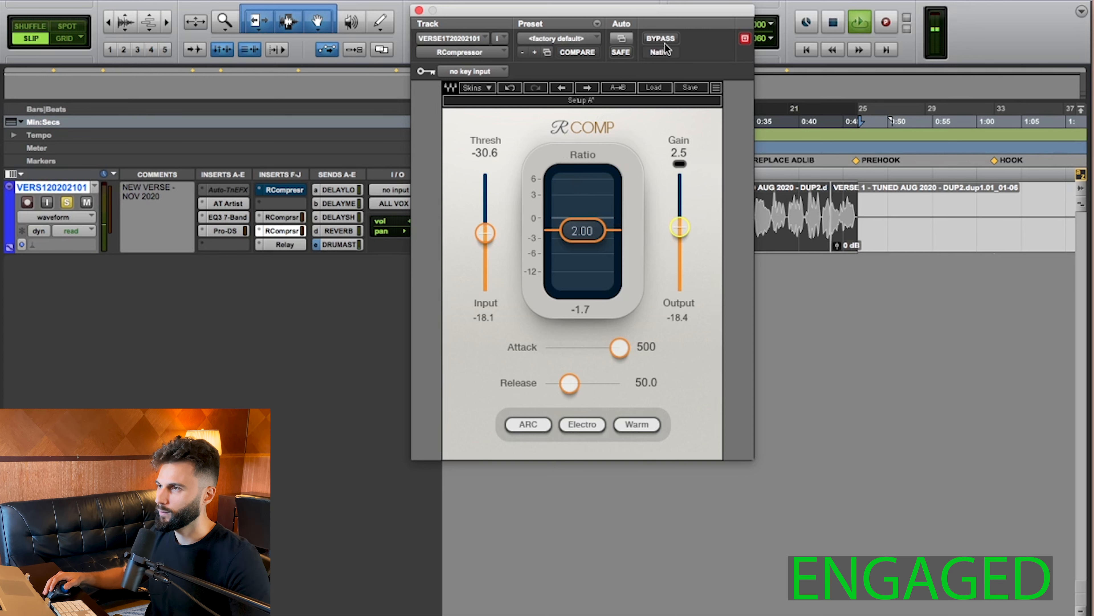
{"action": "left_click", "coordinate": [655, 40]}
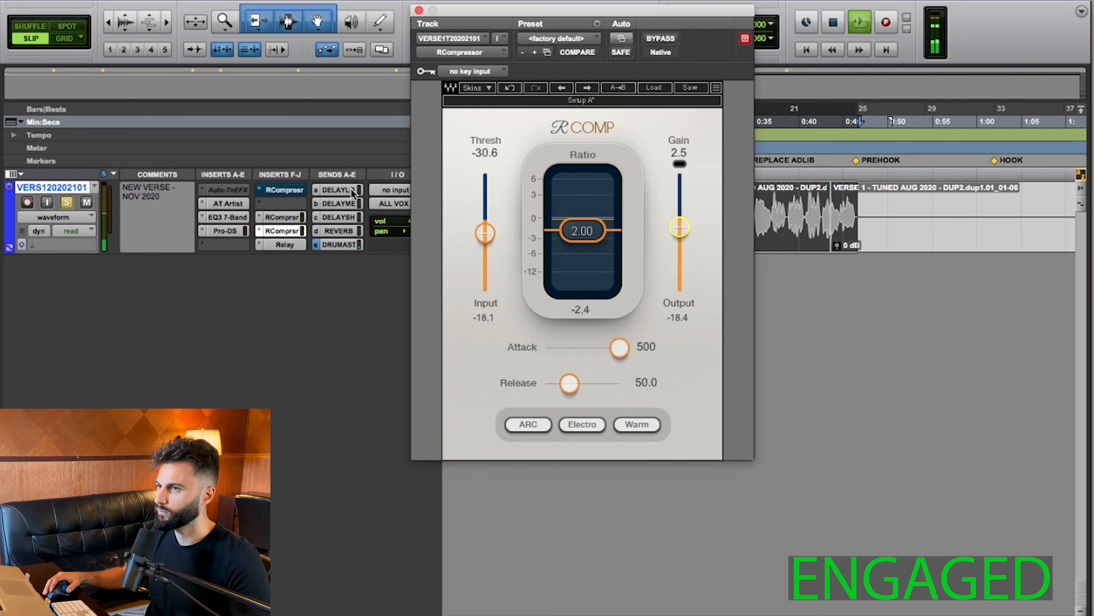
{"action": "left_click", "coordinate": [291, 219], "text": "super"}
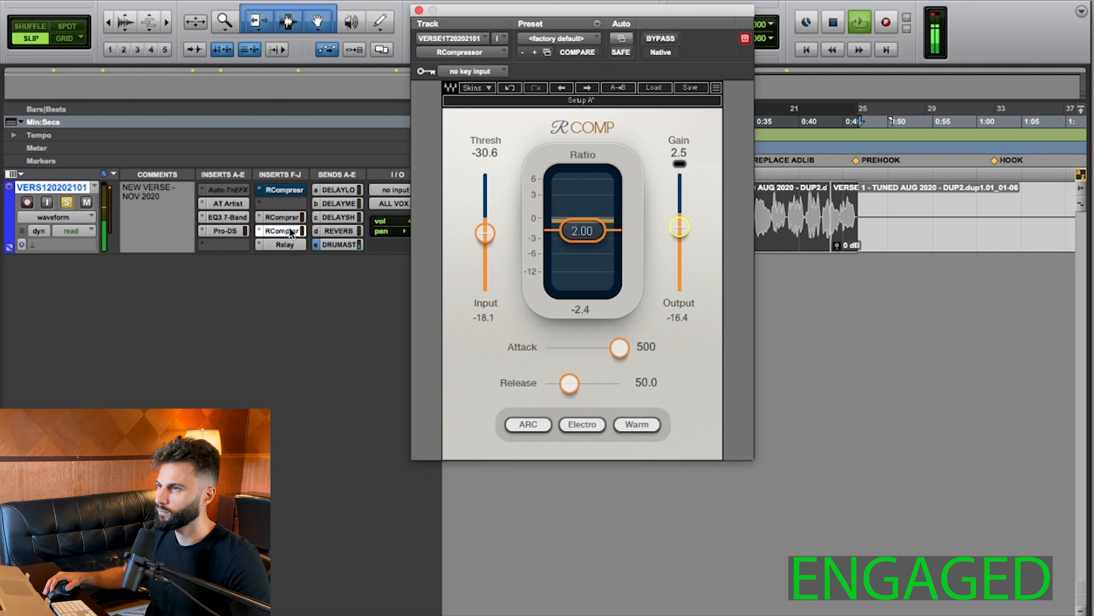
{"action": "left_click", "coordinate": [292, 219], "text": "super"}
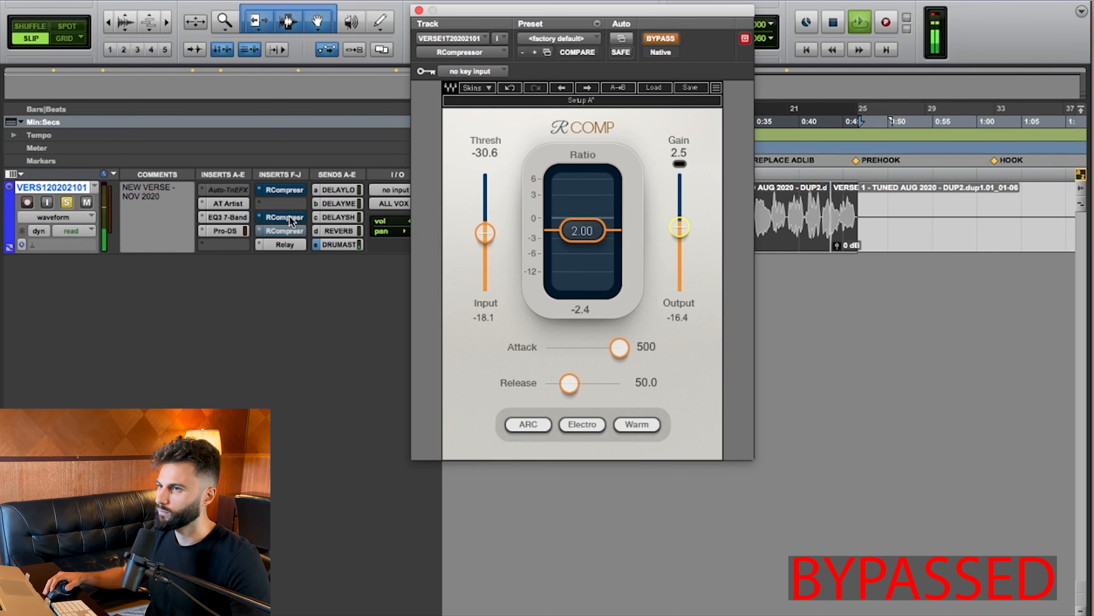
{"action": "left_click", "coordinate": [289, 231], "text": "super"}
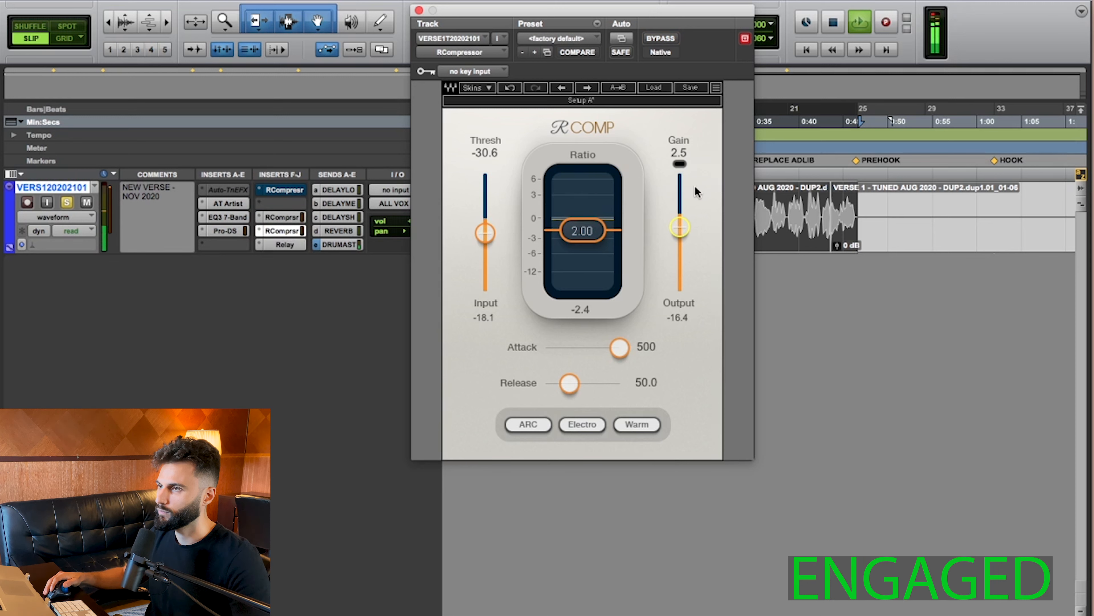
{"action": "key", "text": "space"}
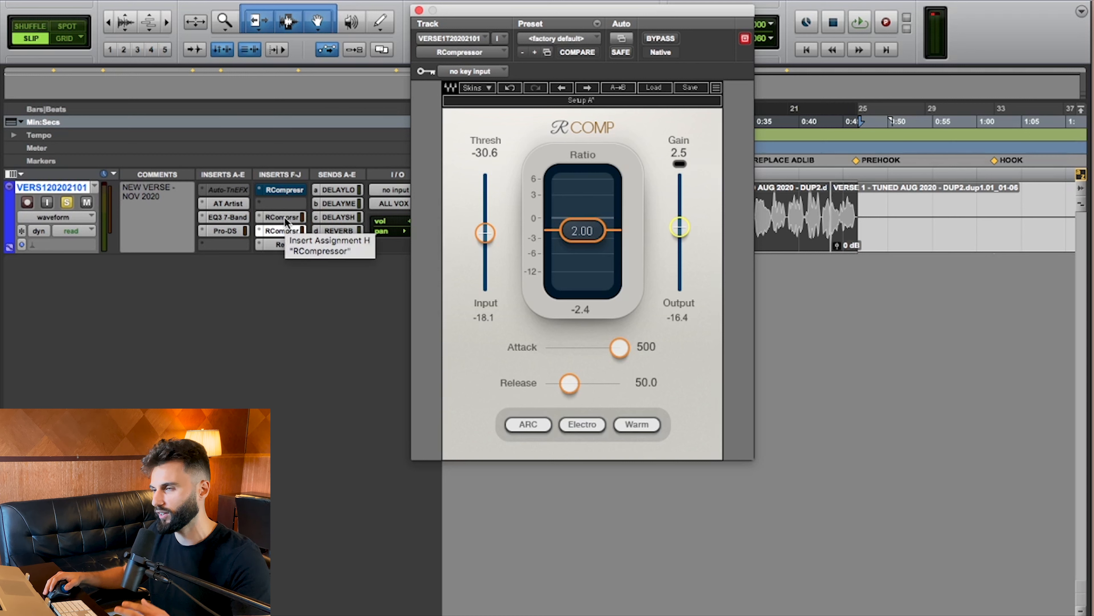
Step: While playing the vocal, bypass the serial compressors on inserts H and I and engage the single compressor on insert F
{"action": "key", "text": "space"}
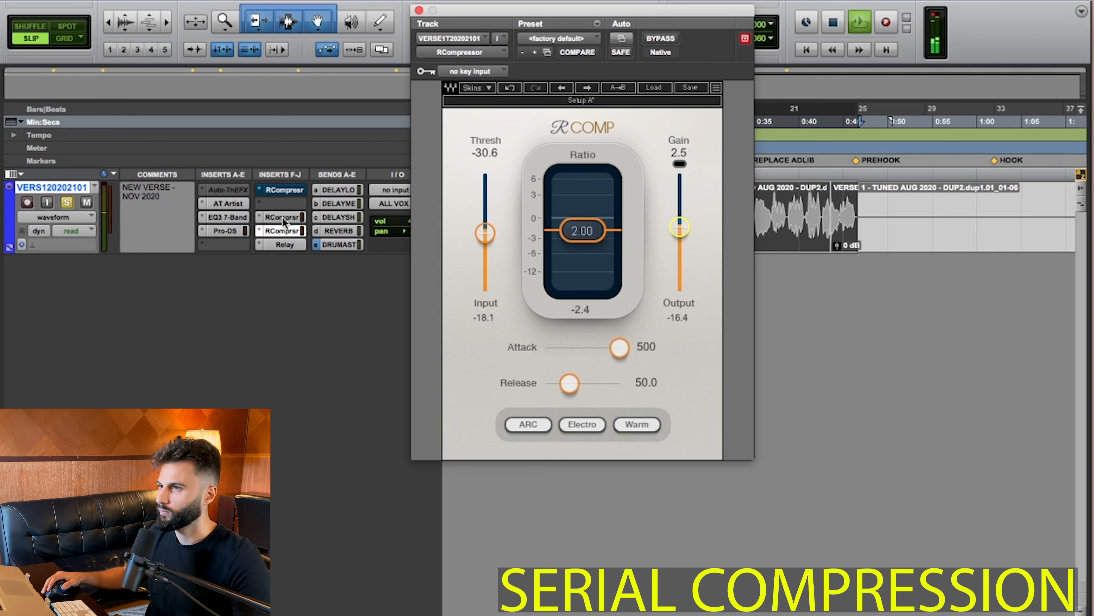
{"action": "left_click", "coordinate": [284, 219], "text": "super"}
{"action": "left_click", "coordinate": [282, 233], "text": "super"}
{"action": "left_click", "coordinate": [286, 203]}
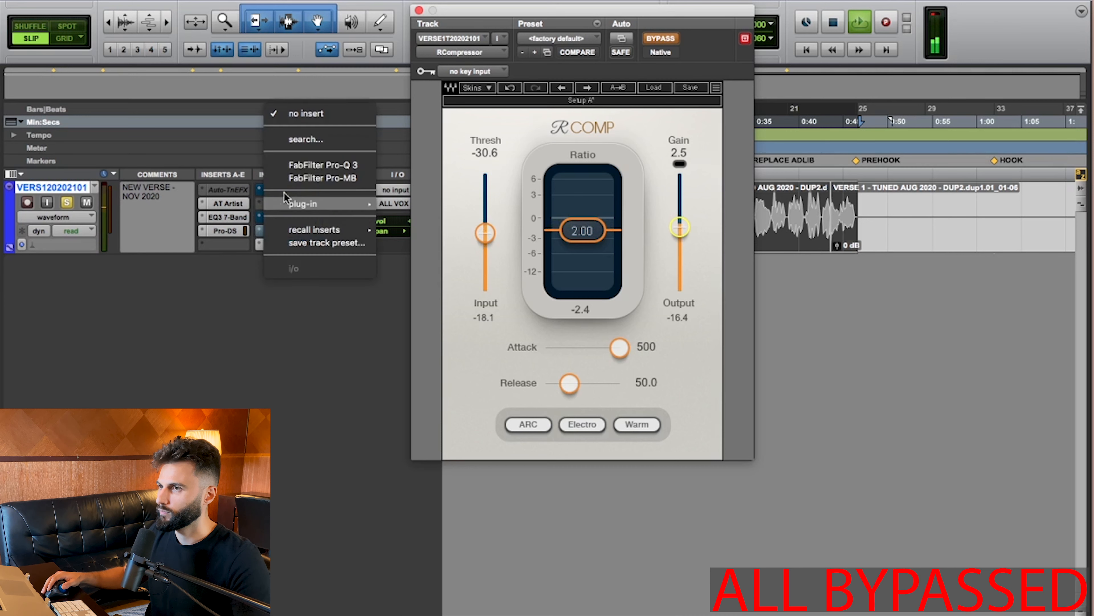
{"action": "left_click", "coordinate": [238, 178]}
{"action": "left_click", "coordinate": [291, 189], "text": "super"}
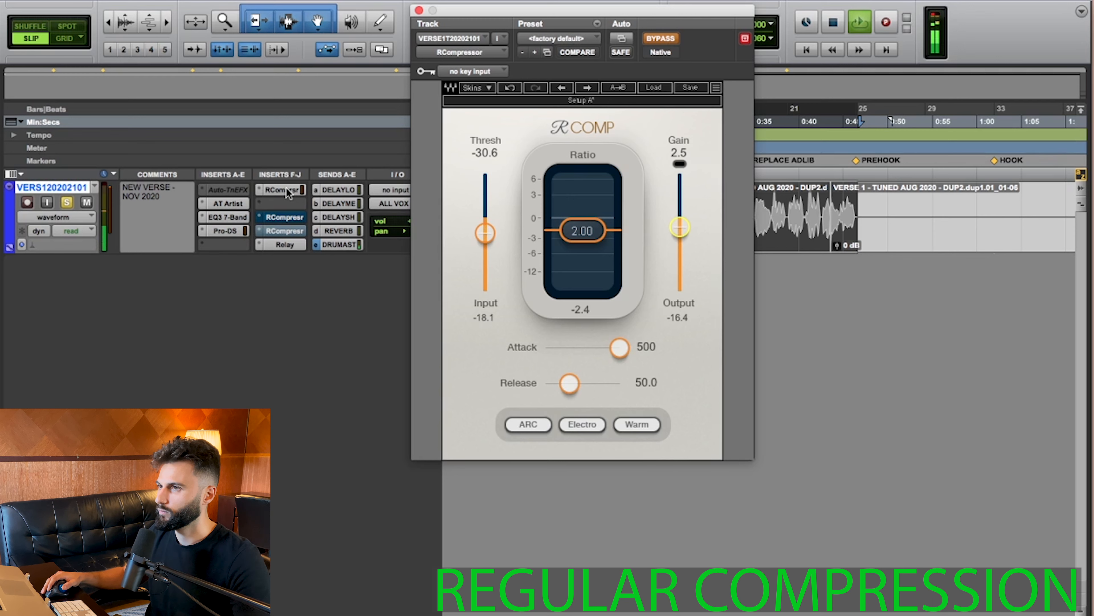
Step: Bypass the insert F compressor and re-engage the compressors on inserts I and H to hear the serial compression
{"action": "left_click", "coordinate": [287, 188], "text": "super"}
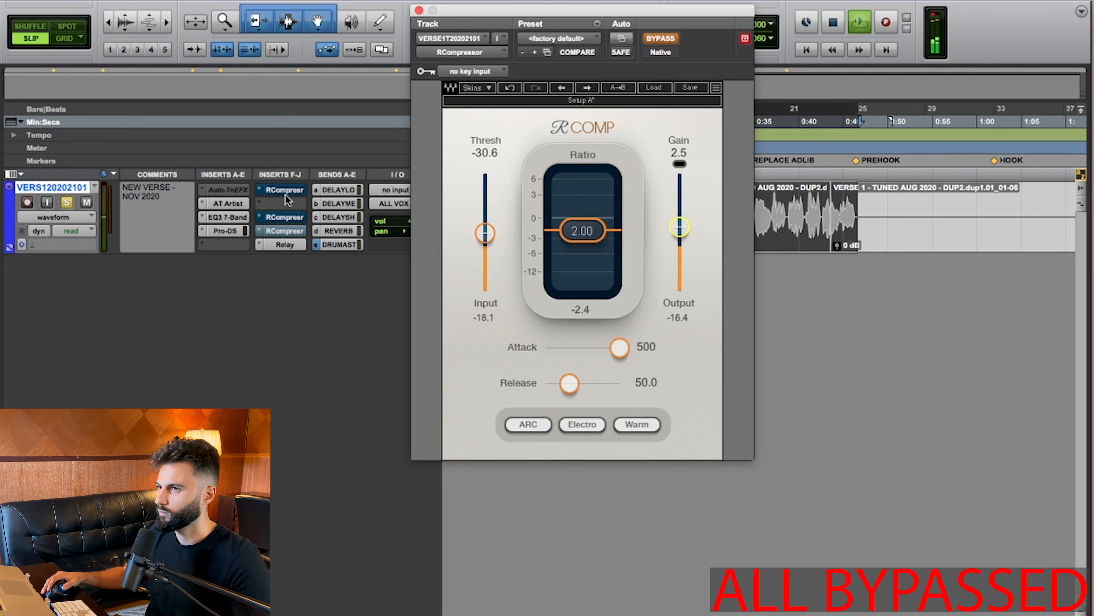
{"action": "left_click", "coordinate": [285, 230], "text": "super"}
{"action": "left_click", "coordinate": [284, 214], "text": "super"}
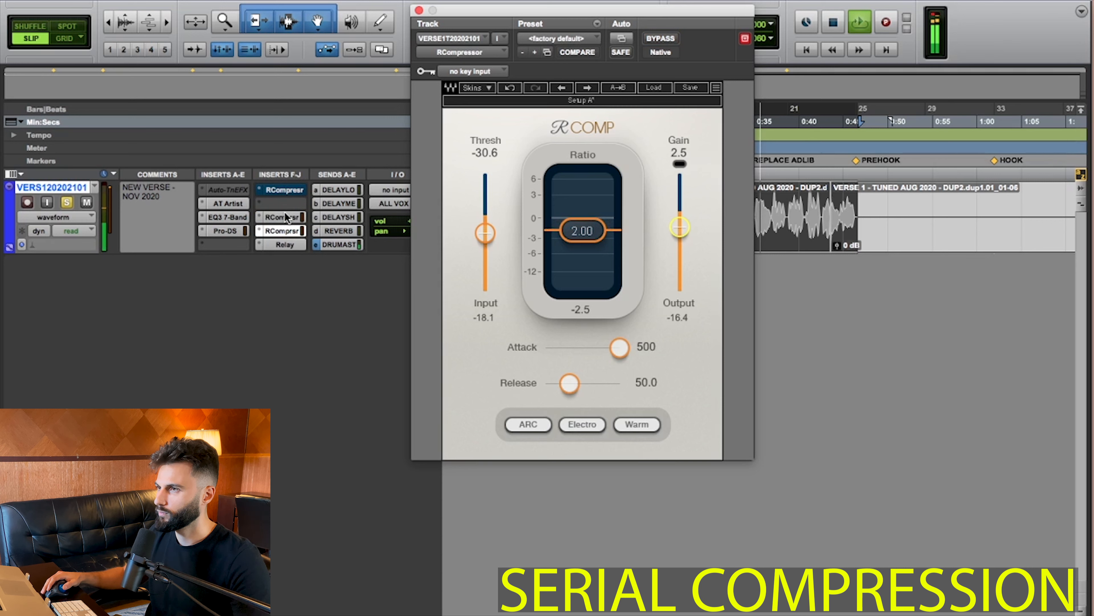
Step: Switch the playing vocal once more to the insert F compressor alone and back to the serial pair on inserts H and I
{"action": "left_click", "coordinate": [284, 217], "text": "super"}
{"action": "left_click", "coordinate": [283, 230], "text": "super"}
{"action": "left_click", "coordinate": [285, 188], "text": "super"}
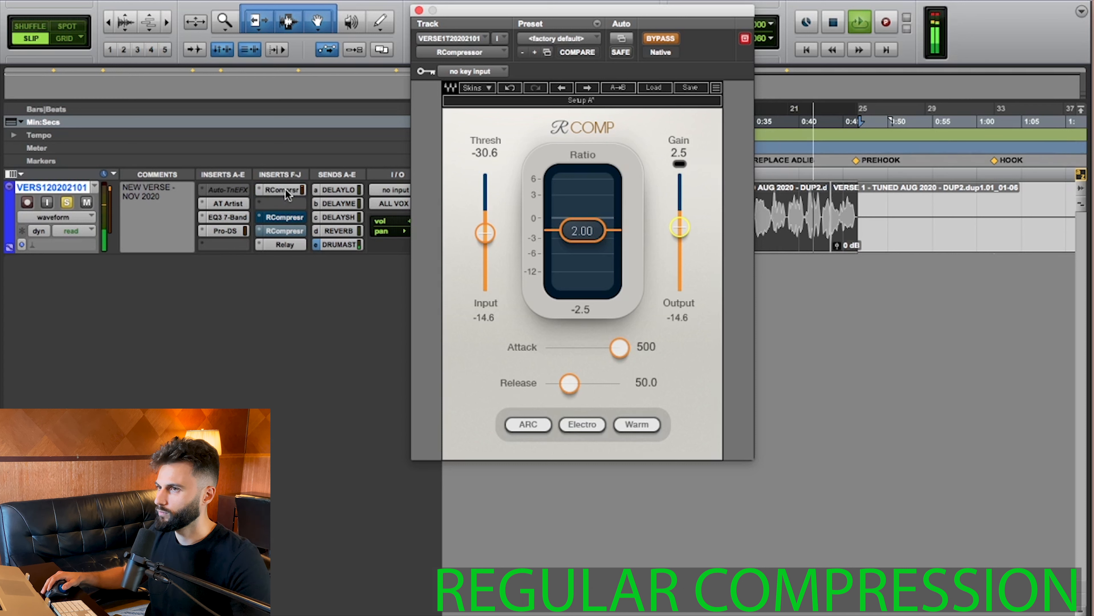
{"action": "left_click", "coordinate": [285, 189], "text": "super"}
{"action": "left_click", "coordinate": [283, 215], "text": "super"}
{"action": "left_click", "coordinate": [286, 230], "text": "super"}
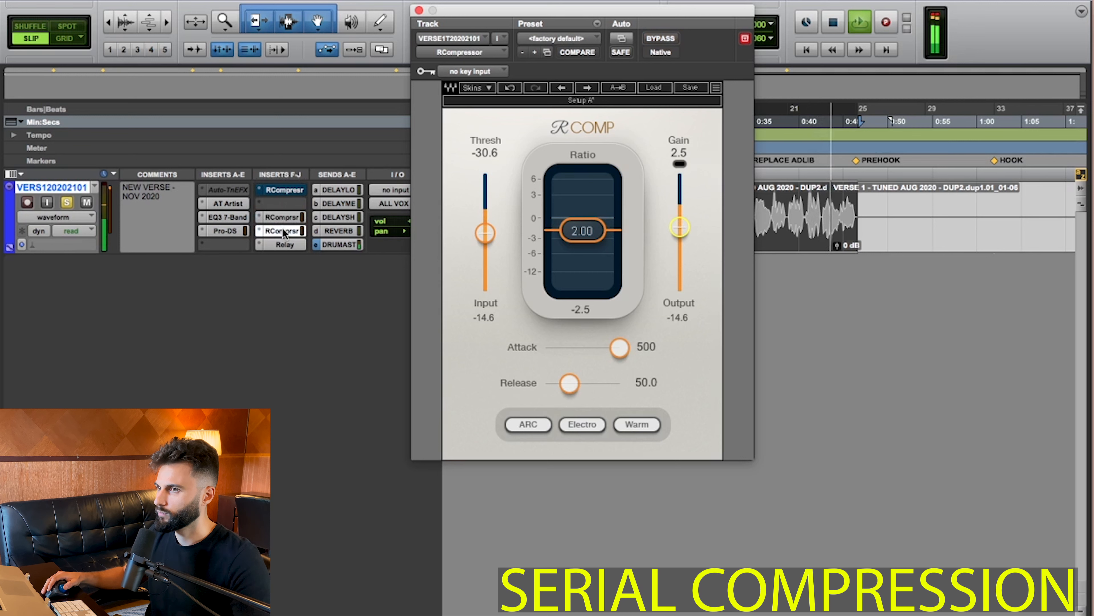